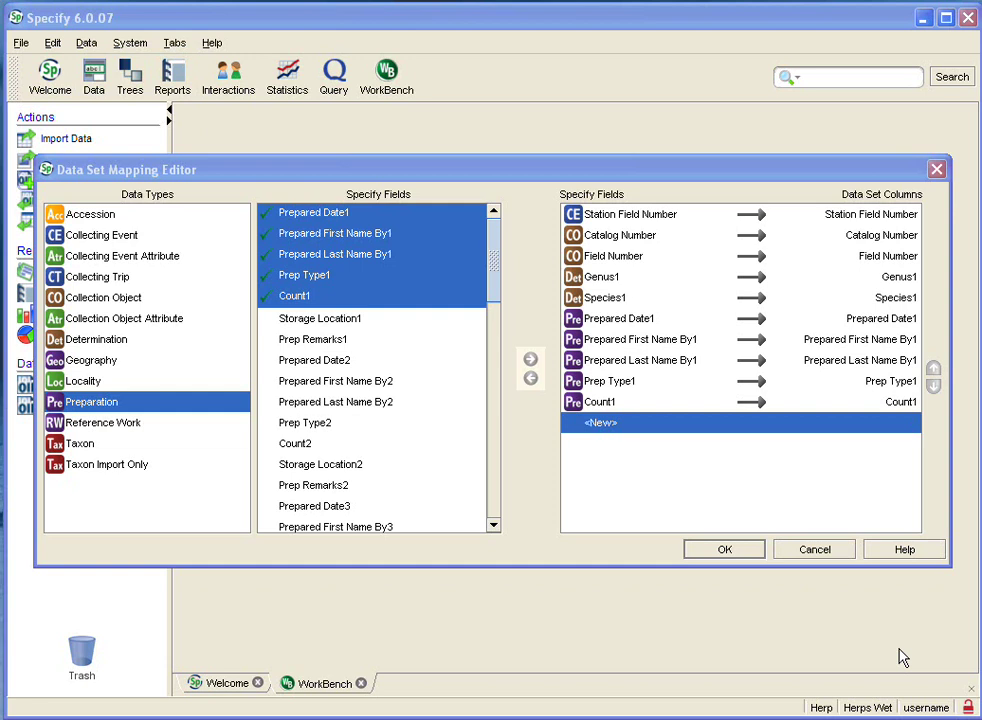
Step: Add the first Preparation fields as new data set columns, bringing the mappings to ten
{"action": "left_click", "coordinate": [428, 176]}
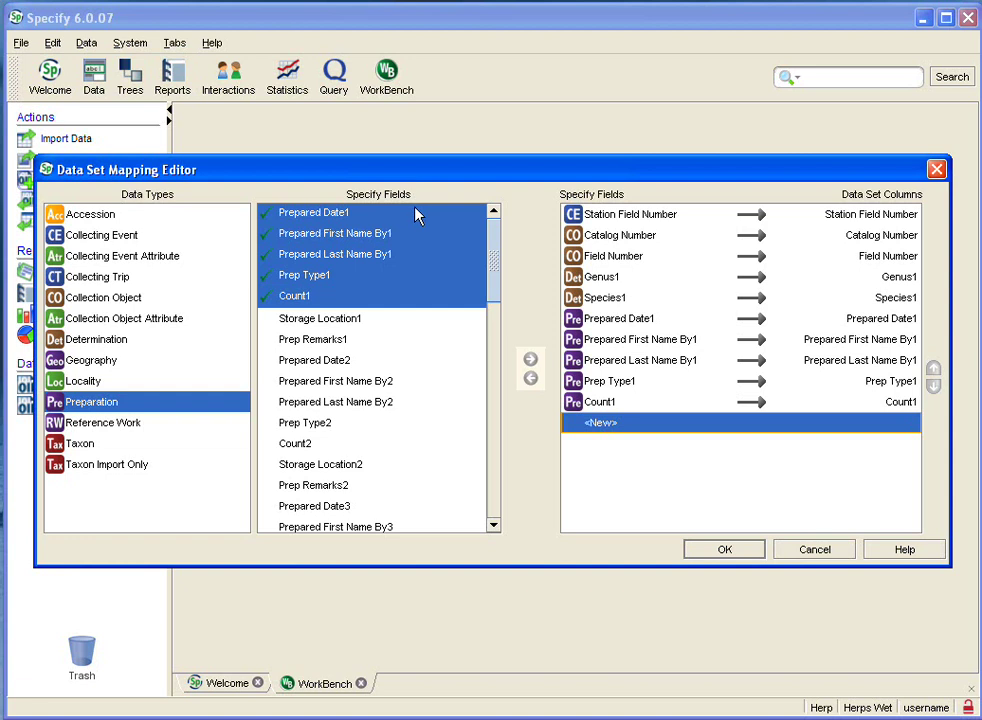
Step: Show the Collection Object Attribute fields and bring Col Obj Attribute Text1 into view
{"action": "left_click", "coordinate": [167, 322]}
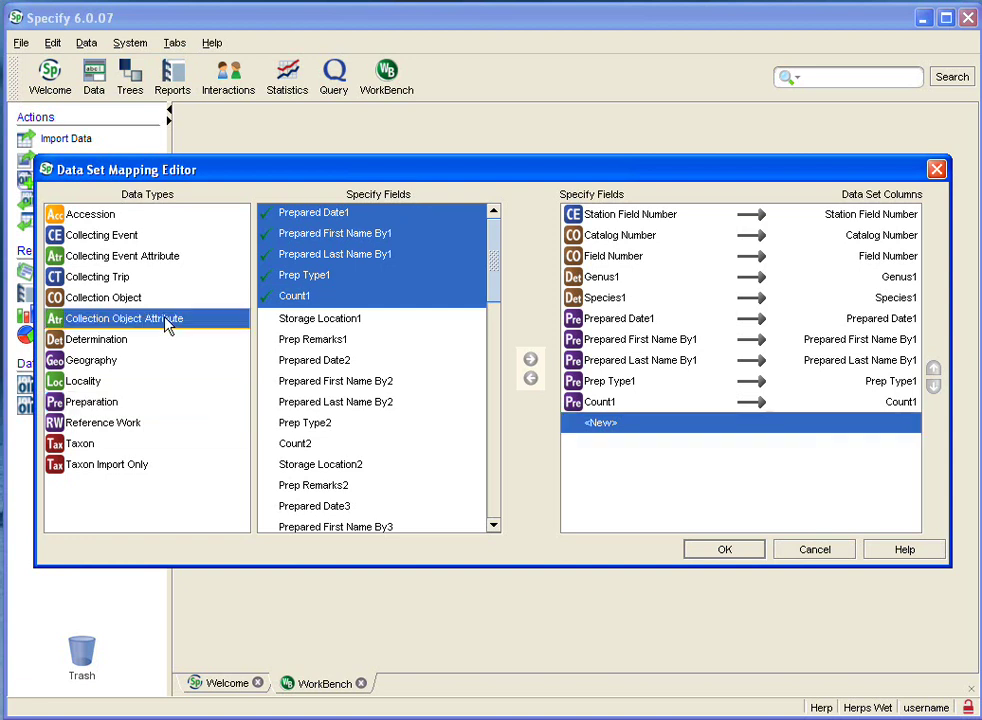
{"action": "scroll", "coordinate": [329, 318], "scroll_direction": "down", "scroll_amount": 5}
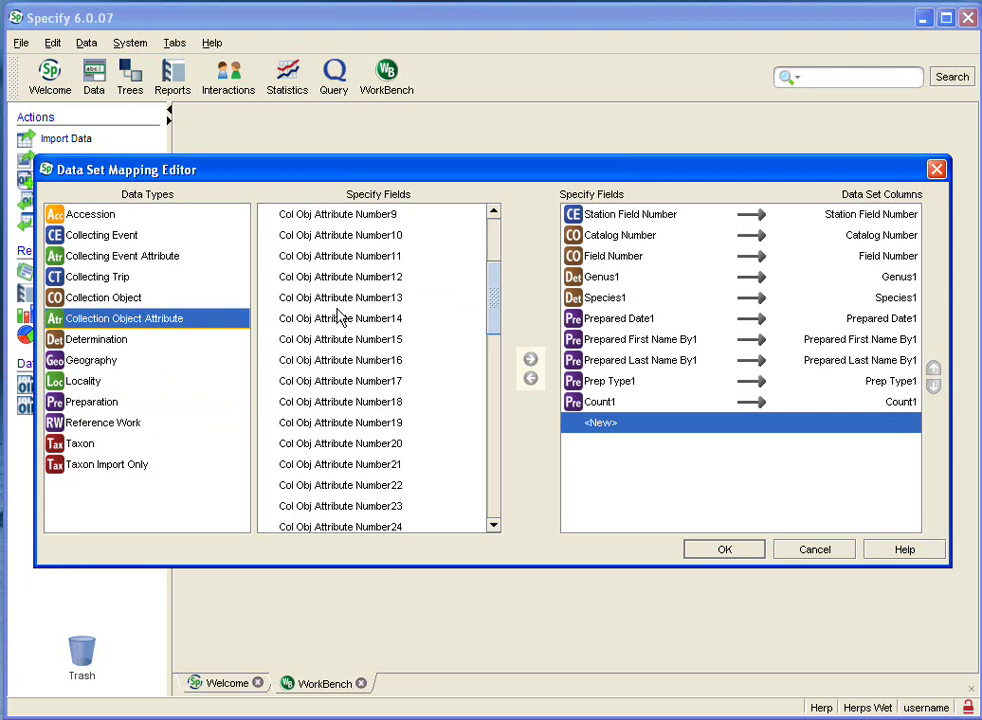
{"action": "scroll", "coordinate": [340, 316], "scroll_direction": "down", "scroll_amount": 11}
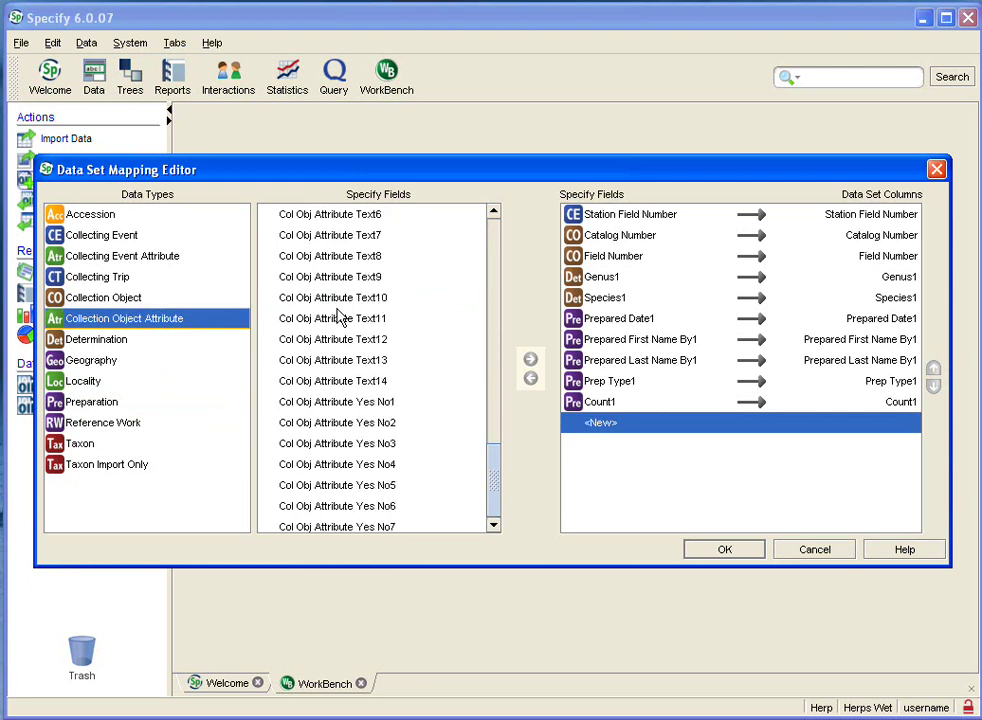
{"action": "scroll", "coordinate": [340, 316], "scroll_direction": "up", "scroll_amount": 4}
{"action": "scroll", "coordinate": [340, 316], "scroll_direction": "up", "scroll_amount": 5}
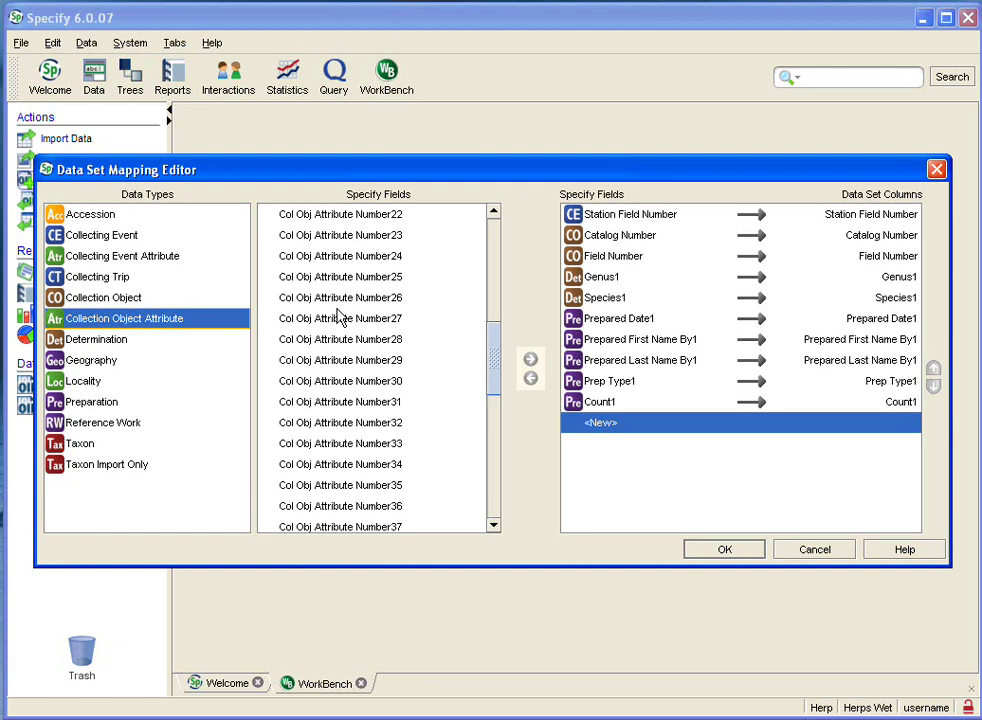
{"action": "scroll", "coordinate": [347, 315], "scroll_direction": "down", "scroll_amount": 3}
{"action": "scroll", "coordinate": [347, 315], "scroll_direction": "down", "scroll_amount": 4}
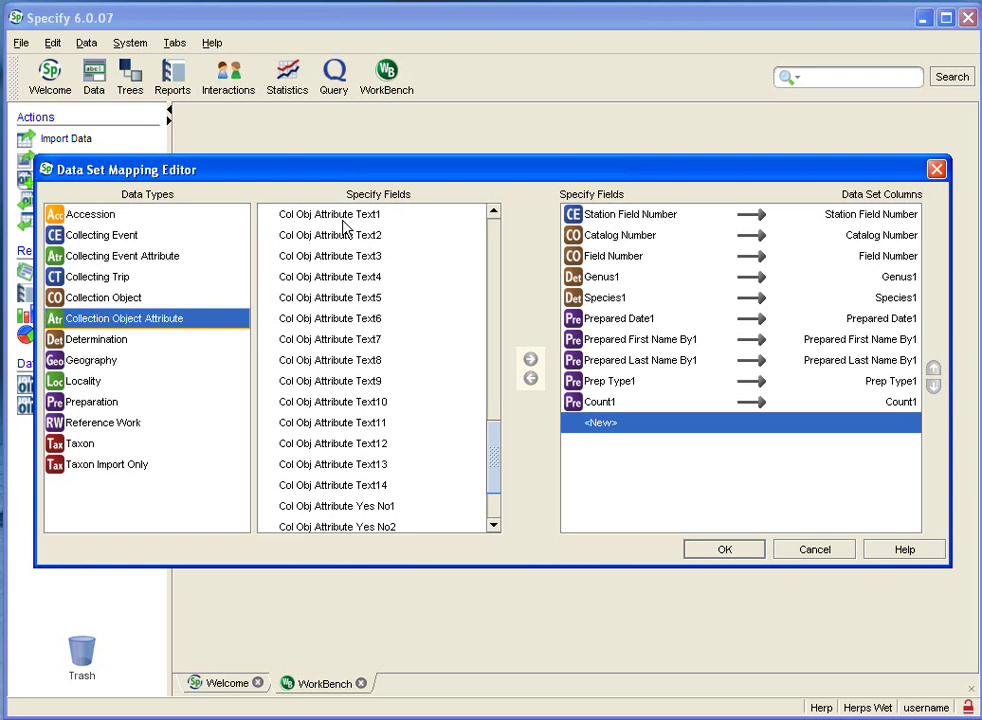
Step: Add Col Obj Attribute Text1 through Text9 as nine new columns, nineteen mappings total
{"action": "left_click", "coordinate": [343, 222]}
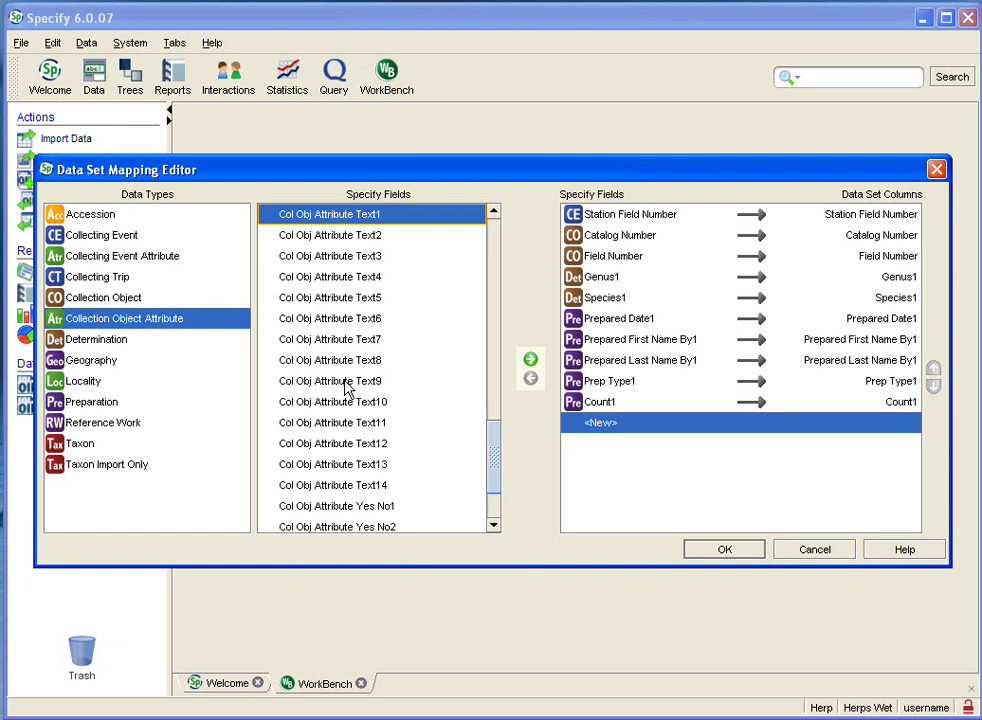
{"action": "left_click", "coordinate": [347, 381], "text": "shift"}
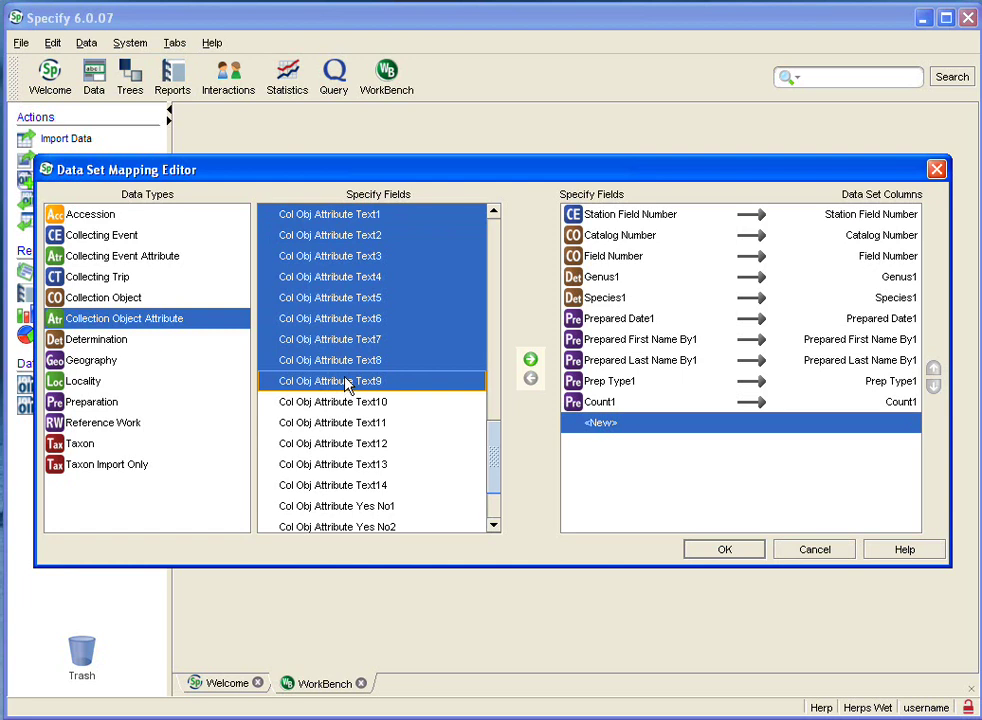
{"action": "left_click", "coordinate": [531, 362]}
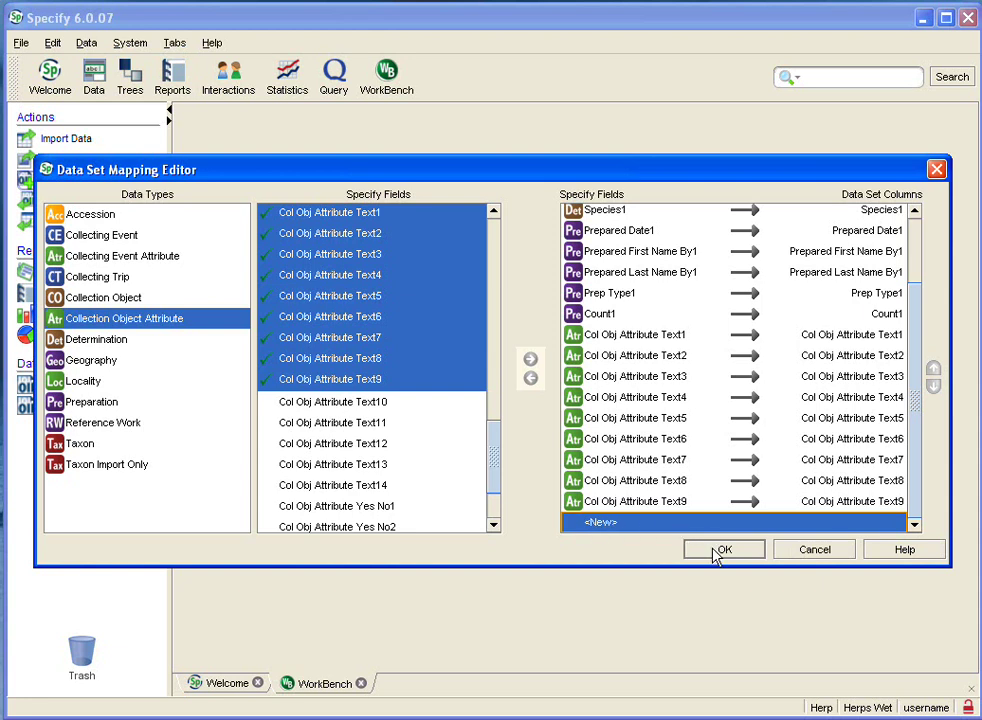
Step: Confirm the field mapping and create the data set named 'Example Data Set'
{"action": "left_click", "coordinate": [722, 551]}
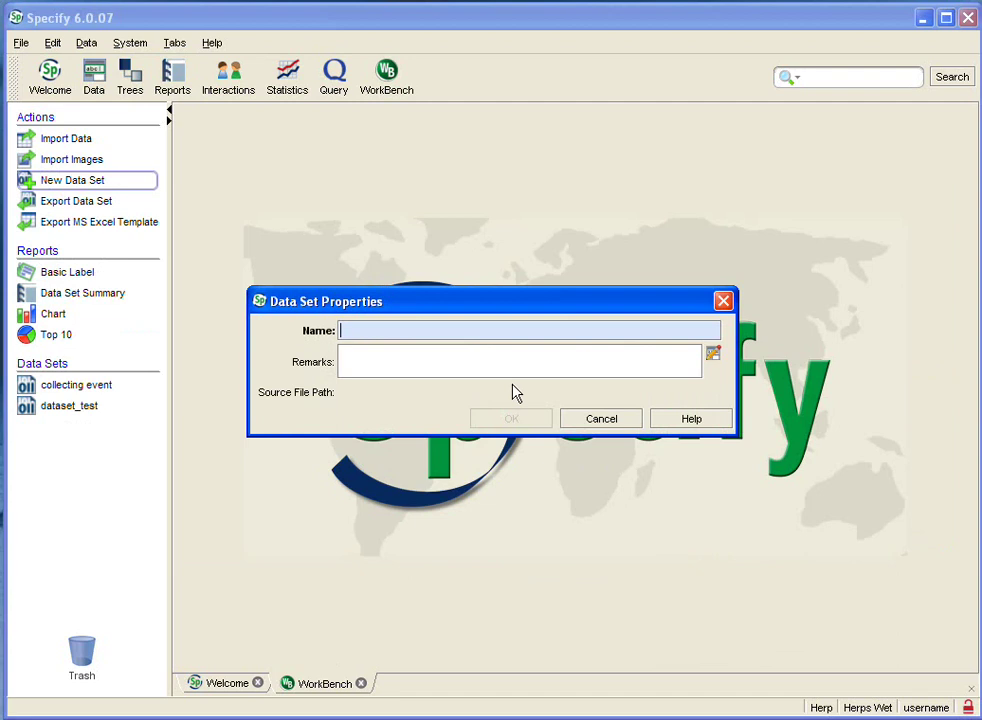
{"action": "type", "text": "Example Data Set"}
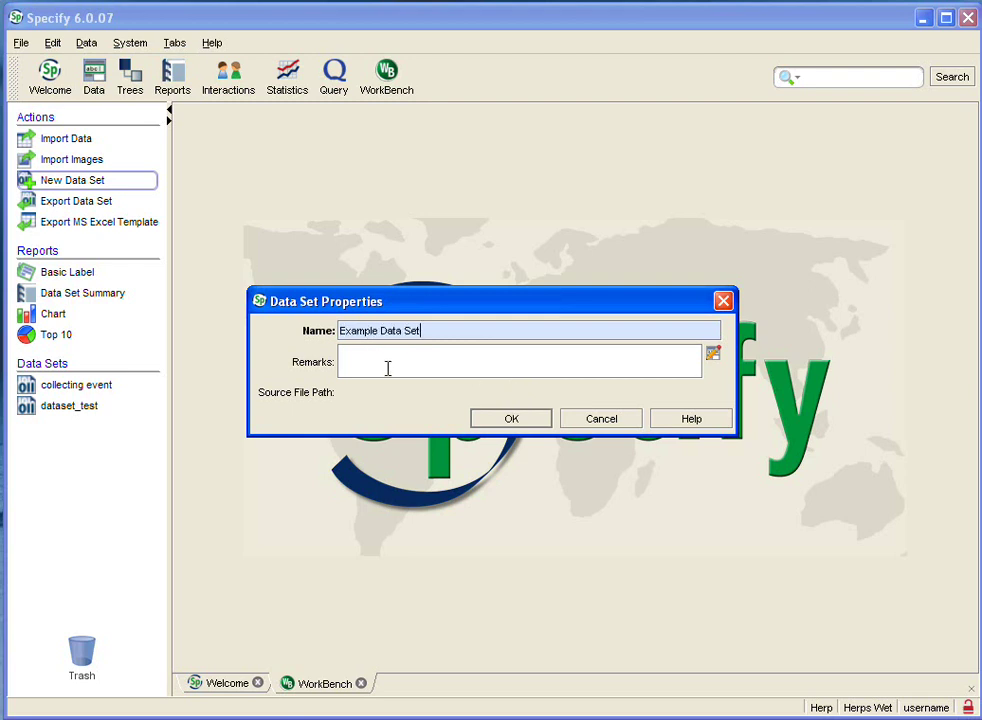
{"action": "left_click", "coordinate": [357, 361]}
{"action": "left_click", "coordinate": [507, 421]}
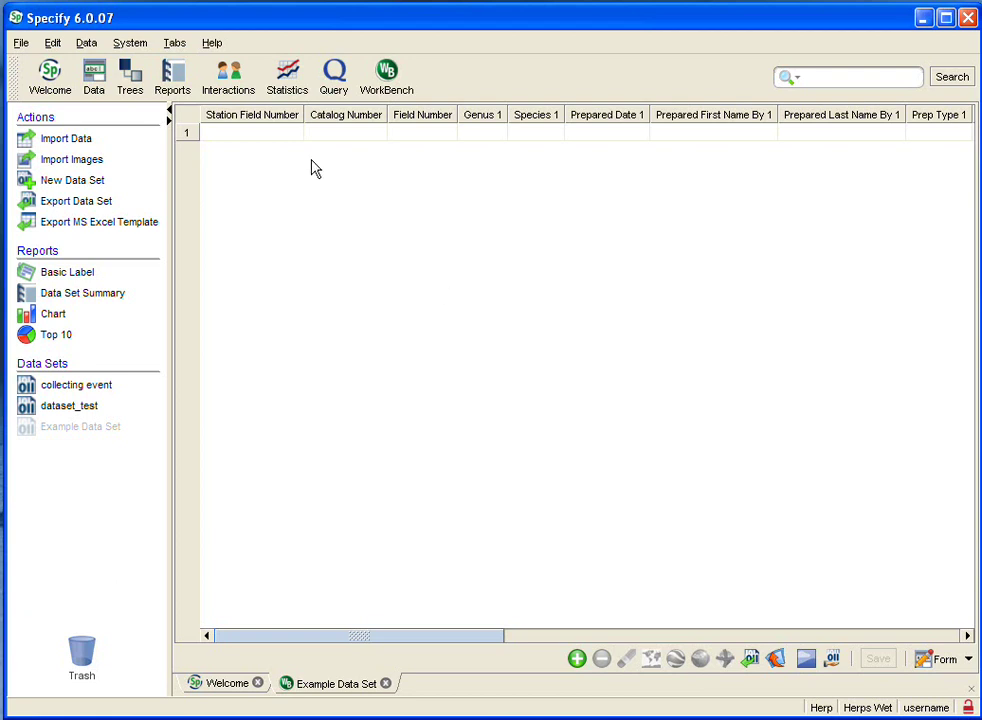
Step: Open Schema Configuration from the System menu and edit the English locale schema
{"action": "left_click", "coordinate": [131, 49]}
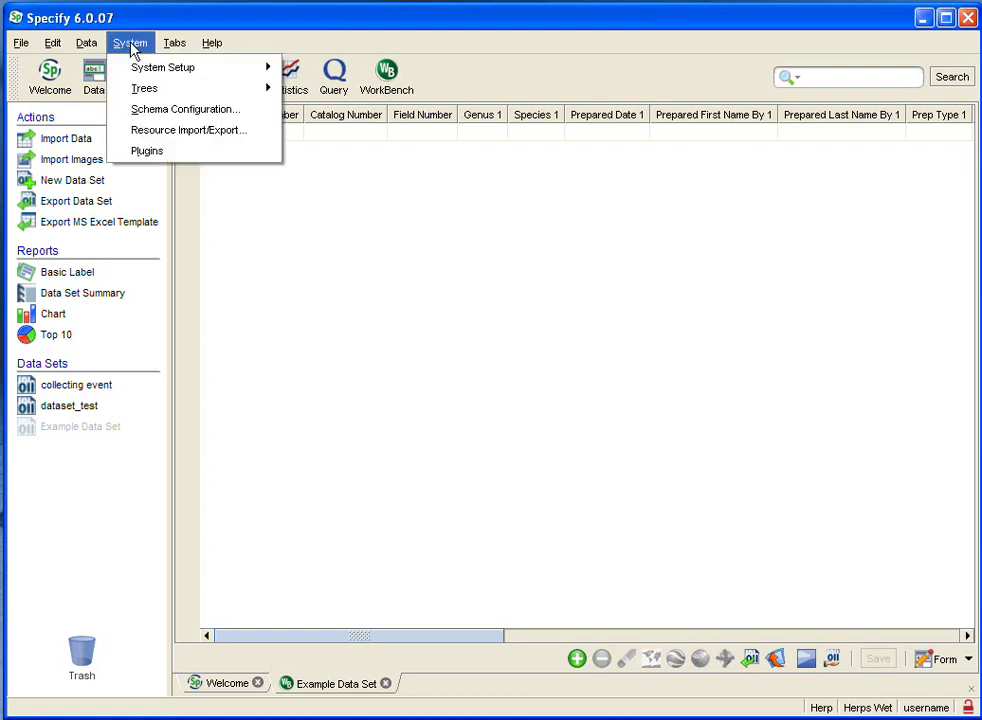
{"action": "left_click", "coordinate": [137, 114]}
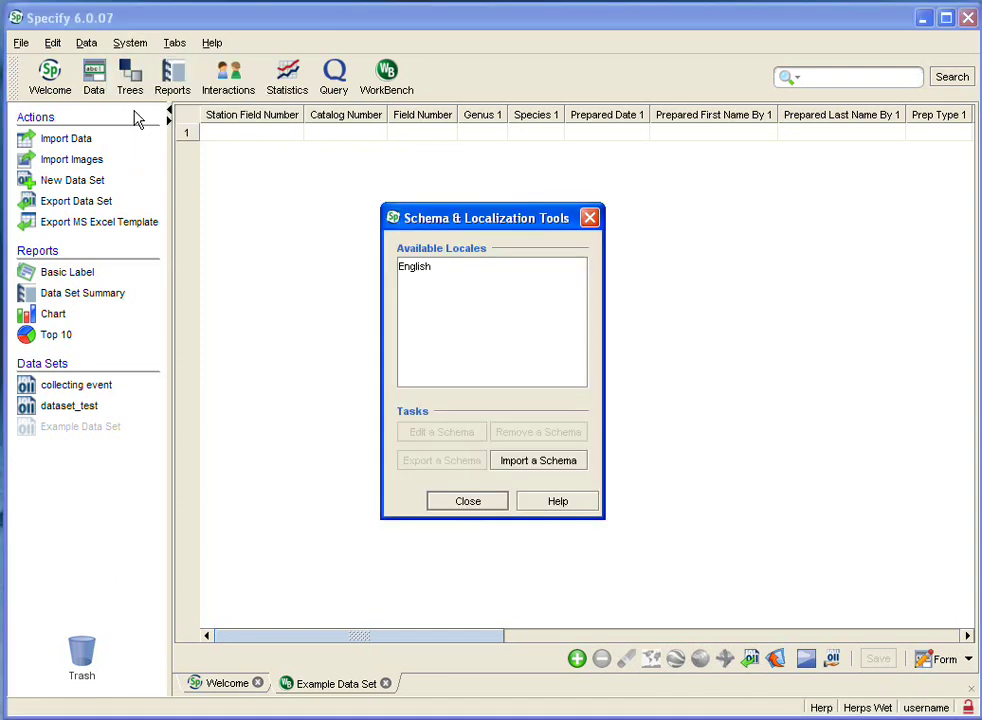
{"action": "left_click", "coordinate": [419, 278]}
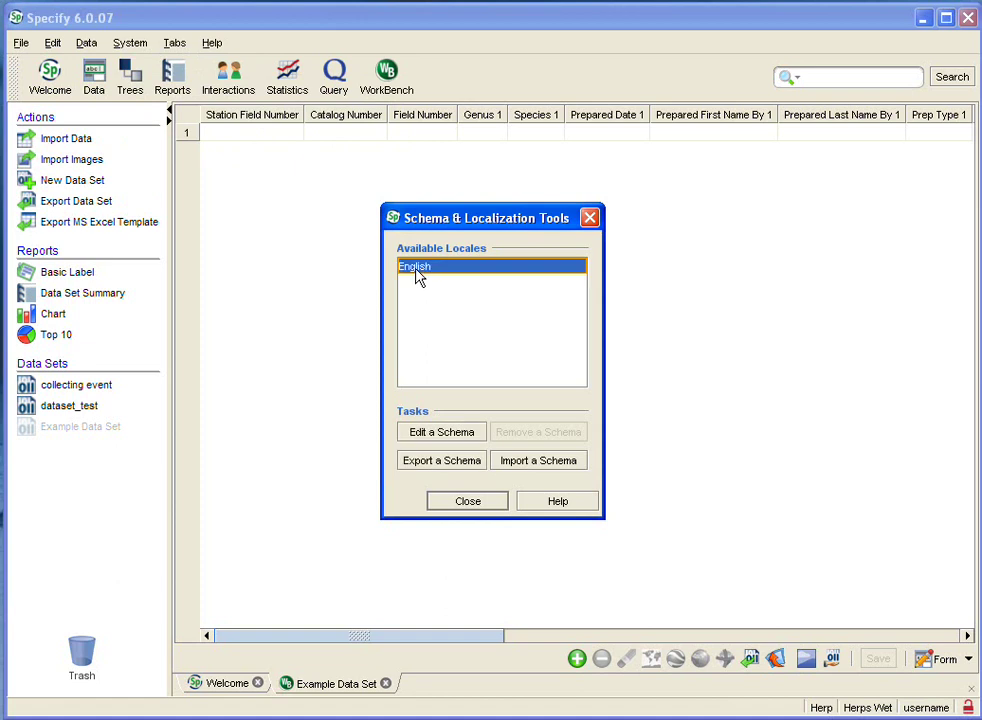
{"action": "left_click", "coordinate": [451, 436]}
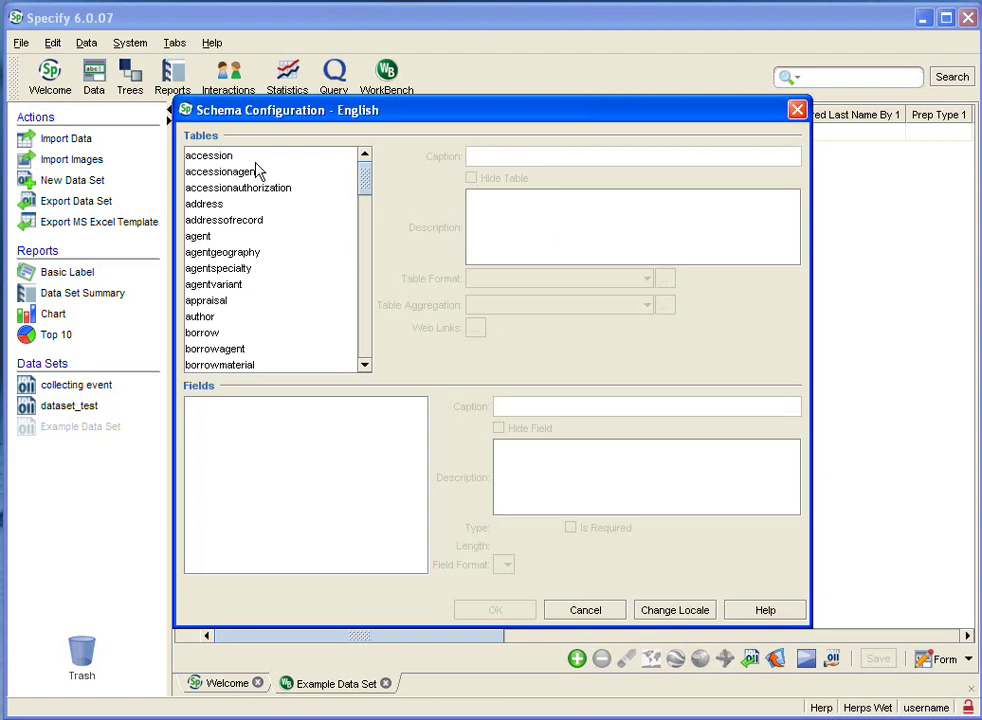
Step: Show the fields of the collectionobjectattribute table in Schema Configuration
{"action": "scroll", "coordinate": [256, 172], "scroll_direction": "down", "scroll_amount": 6}
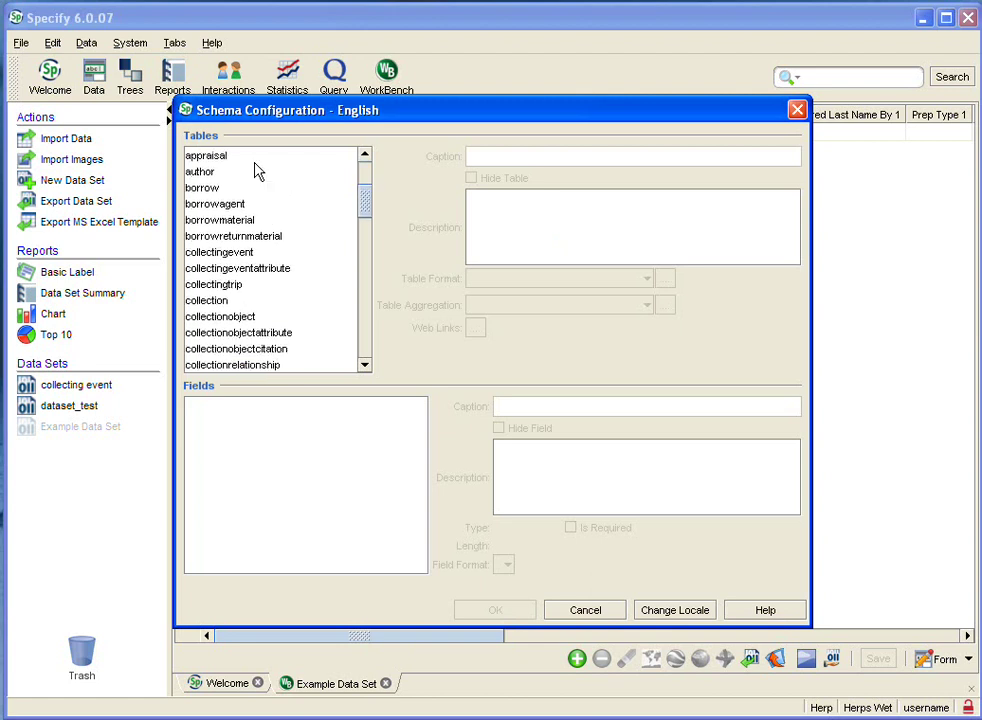
{"action": "scroll", "coordinate": [256, 172], "scroll_direction": "down", "scroll_amount": 18}
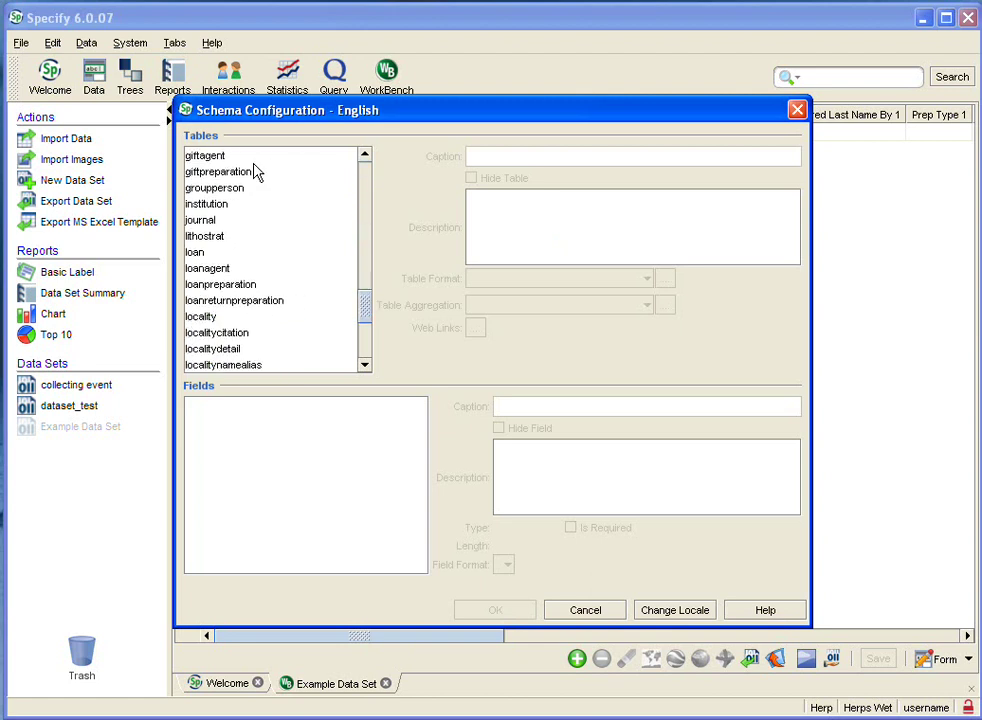
{"action": "scroll", "coordinate": [256, 172], "scroll_direction": "up", "scroll_amount": 20}
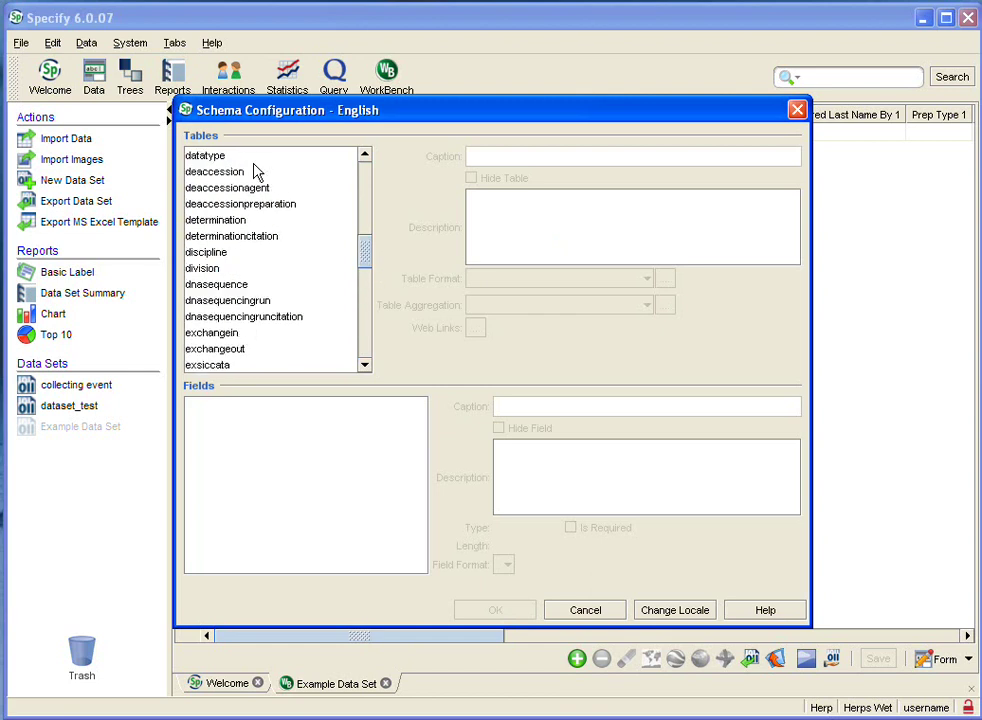
{"action": "scroll", "coordinate": [256, 172], "scroll_direction": "up", "scroll_amount": 3}
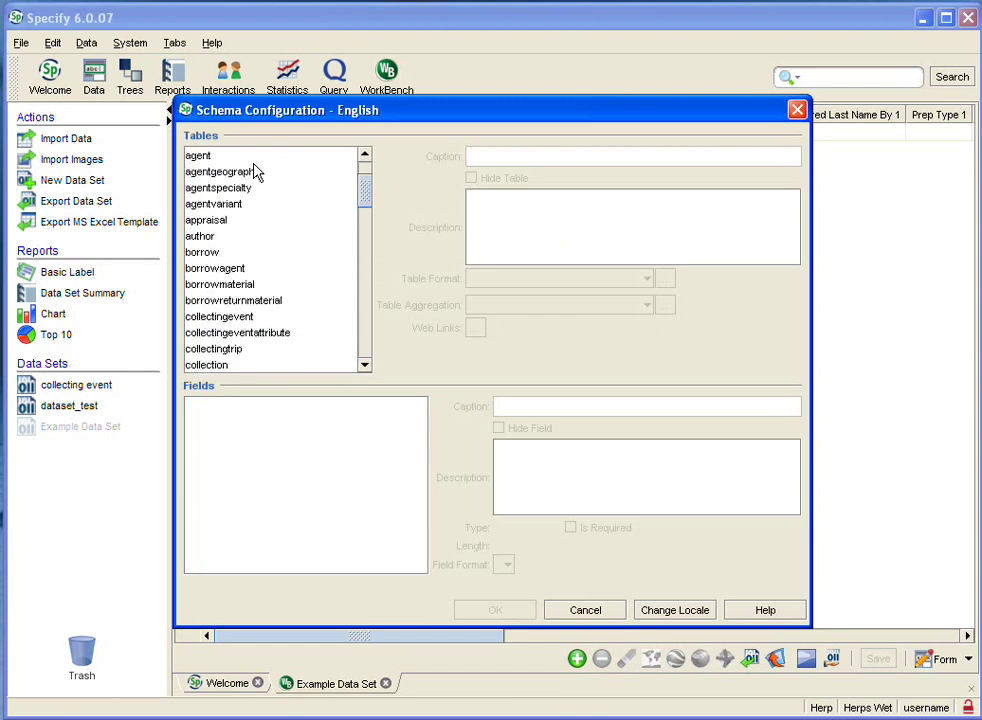
{"action": "scroll", "coordinate": [256, 172], "scroll_direction": "down", "scroll_amount": 3}
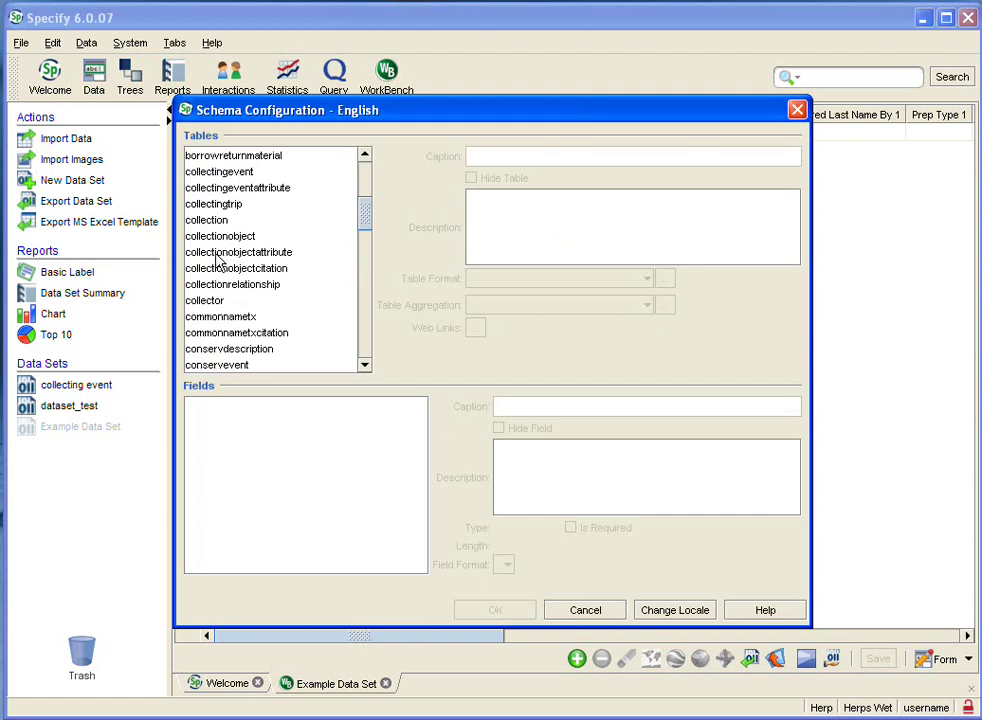
{"action": "left_click", "coordinate": [216, 255]}
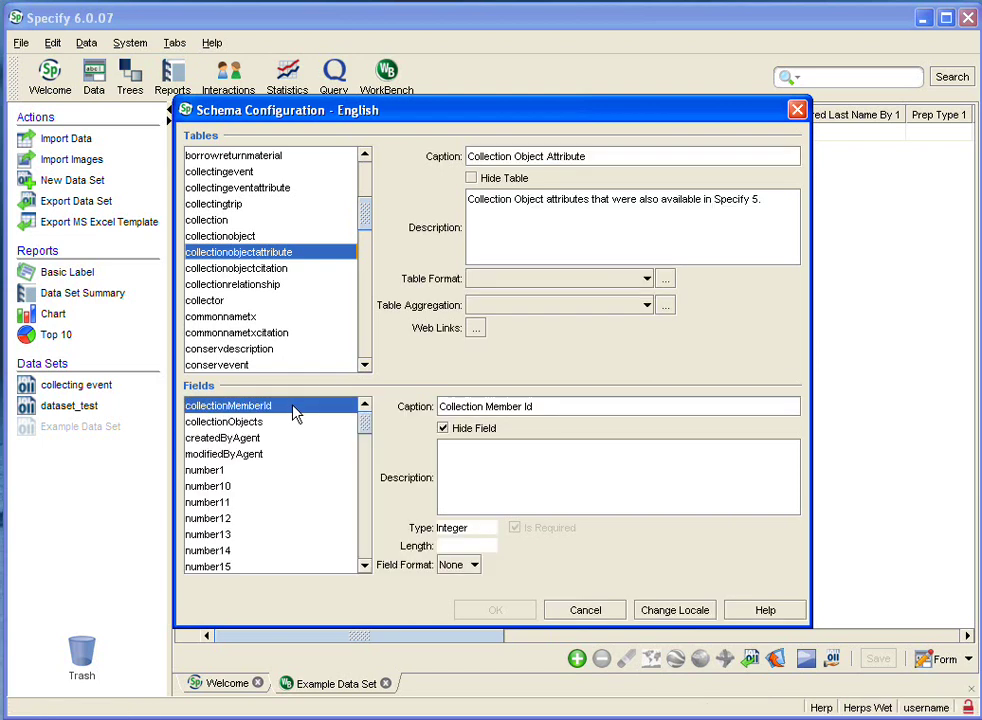
Step: Select field text1 and highlight its caption 'Sex'
{"action": "scroll", "coordinate": [295, 414], "scroll_direction": "down", "scroll_amount": 1}
{"action": "scroll", "coordinate": [295, 414], "scroll_direction": "down", "scroll_amount": 2}
{"action": "scroll", "coordinate": [295, 414], "scroll_direction": "down", "scroll_amount": 3}
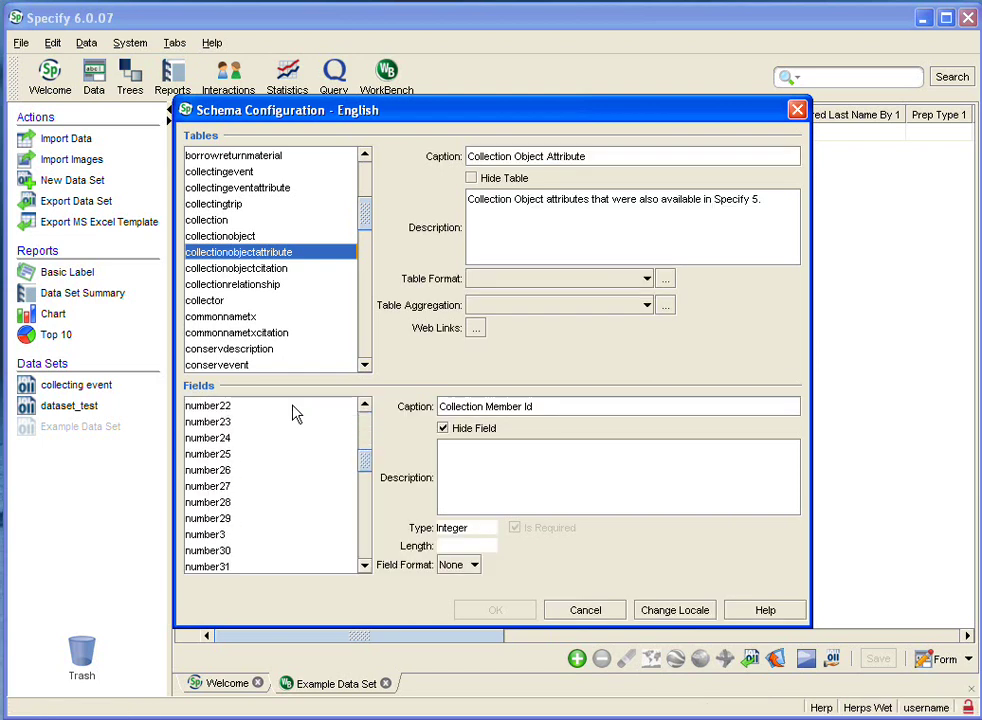
{"action": "scroll", "coordinate": [295, 414], "scroll_direction": "down", "scroll_amount": 12}
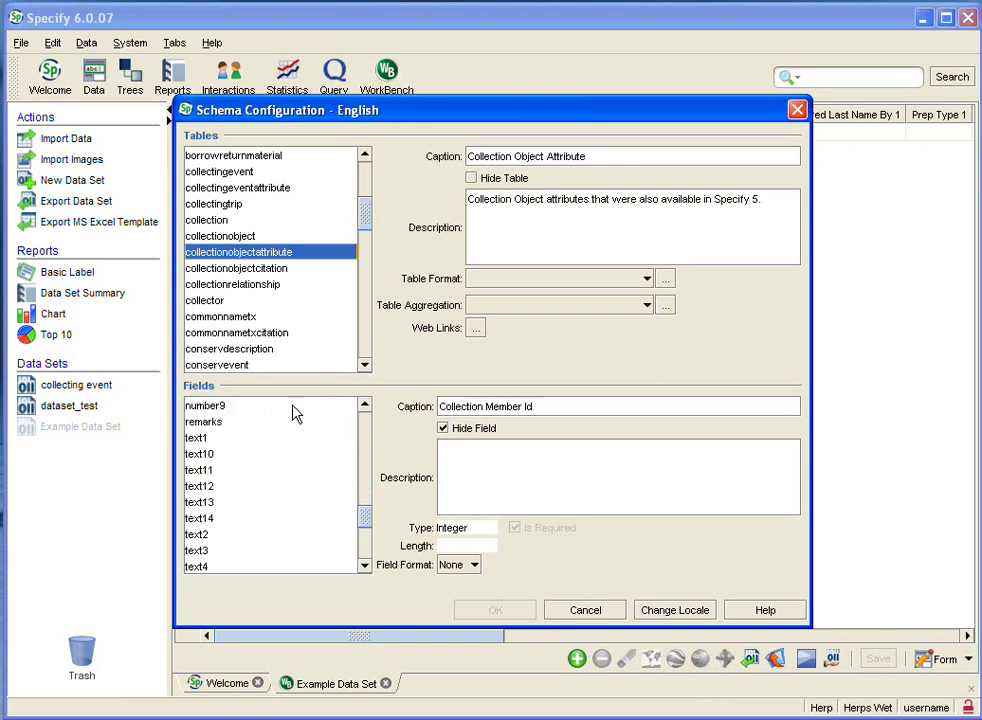
{"action": "scroll", "coordinate": [295, 414], "scroll_direction": "down", "scroll_amount": 2}
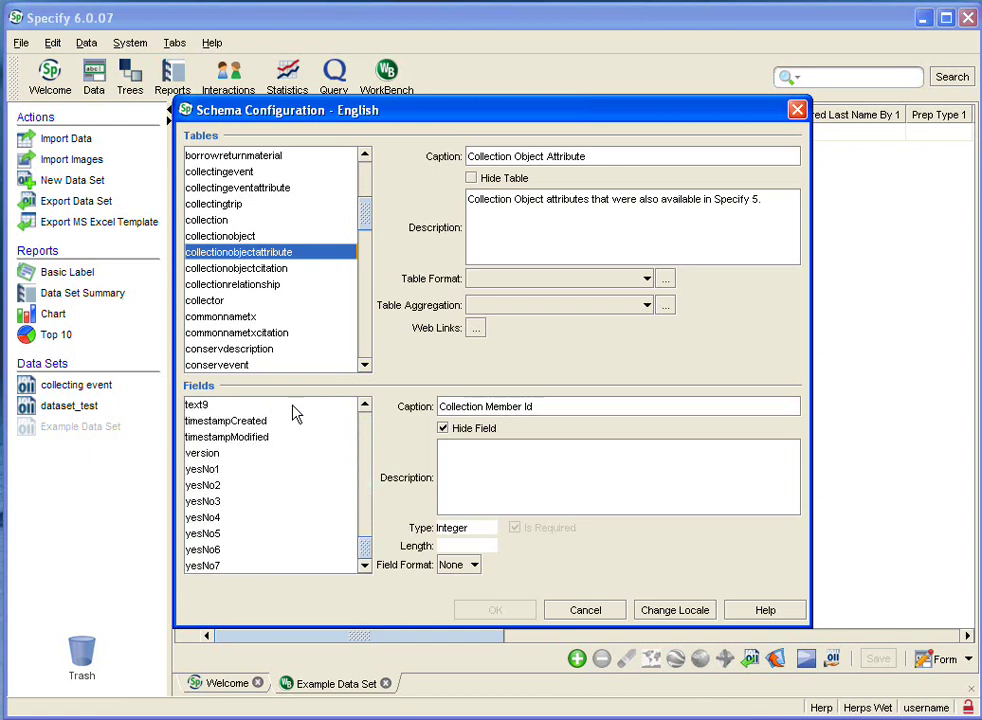
{"action": "scroll", "coordinate": [295, 414], "scroll_direction": "up", "scroll_amount": 7}
{"action": "scroll", "coordinate": [295, 414], "scroll_direction": "up", "scroll_amount": 2}
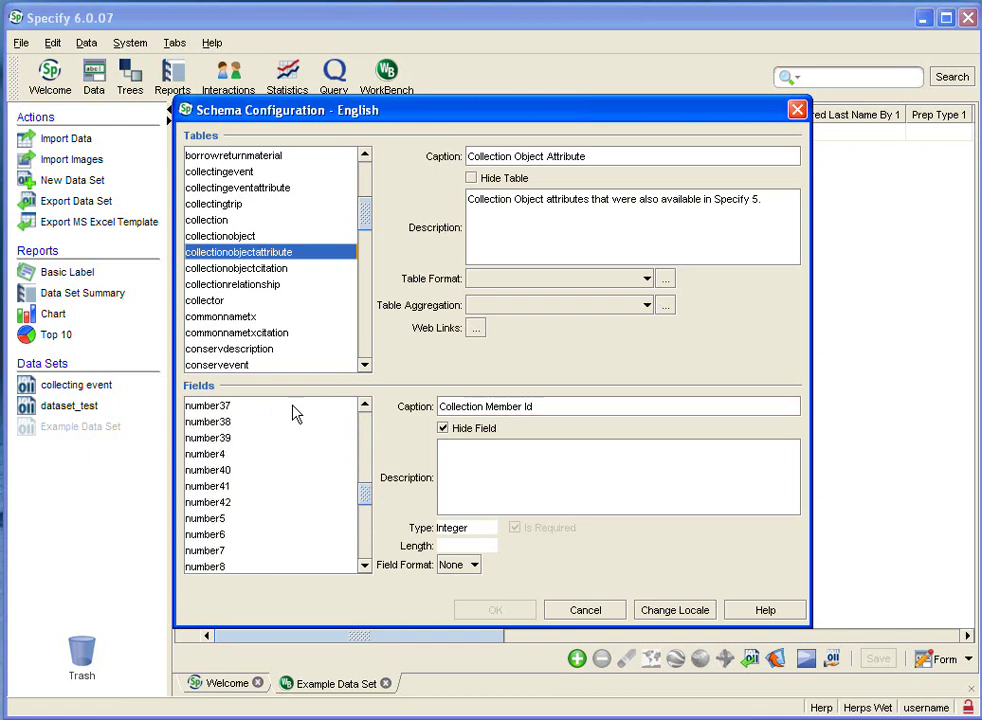
{"action": "scroll", "coordinate": [295, 414], "scroll_direction": "down", "scroll_amount": 3}
{"action": "scroll", "coordinate": [295, 414], "scroll_direction": "down", "scroll_amount": 2}
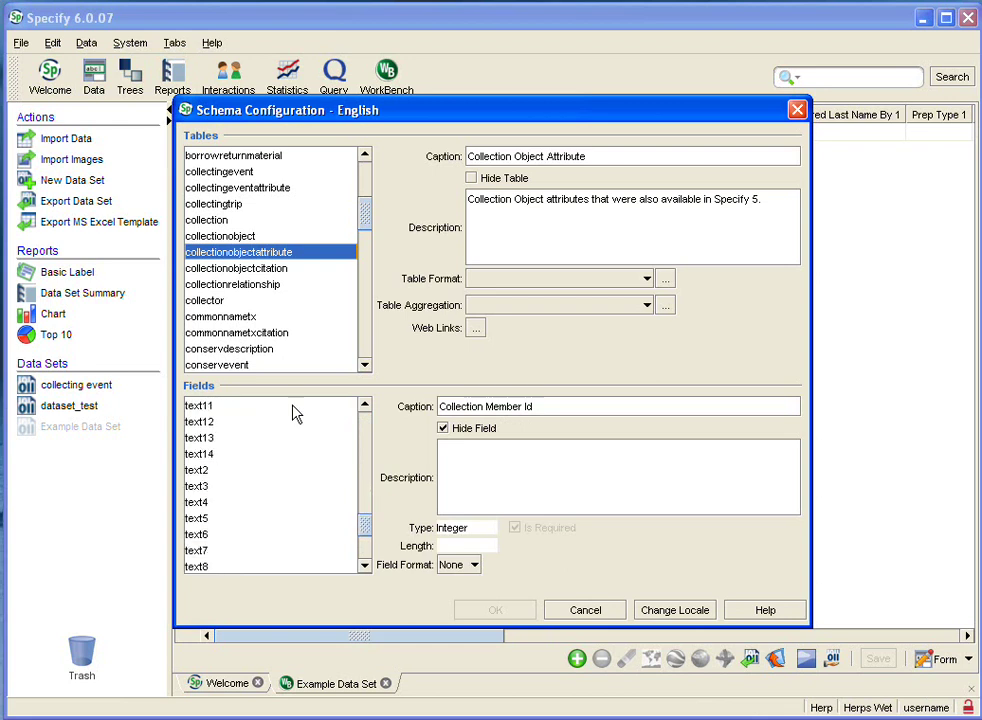
{"action": "scroll", "coordinate": [220, 410], "scroll_direction": "up", "scroll_amount": 1}
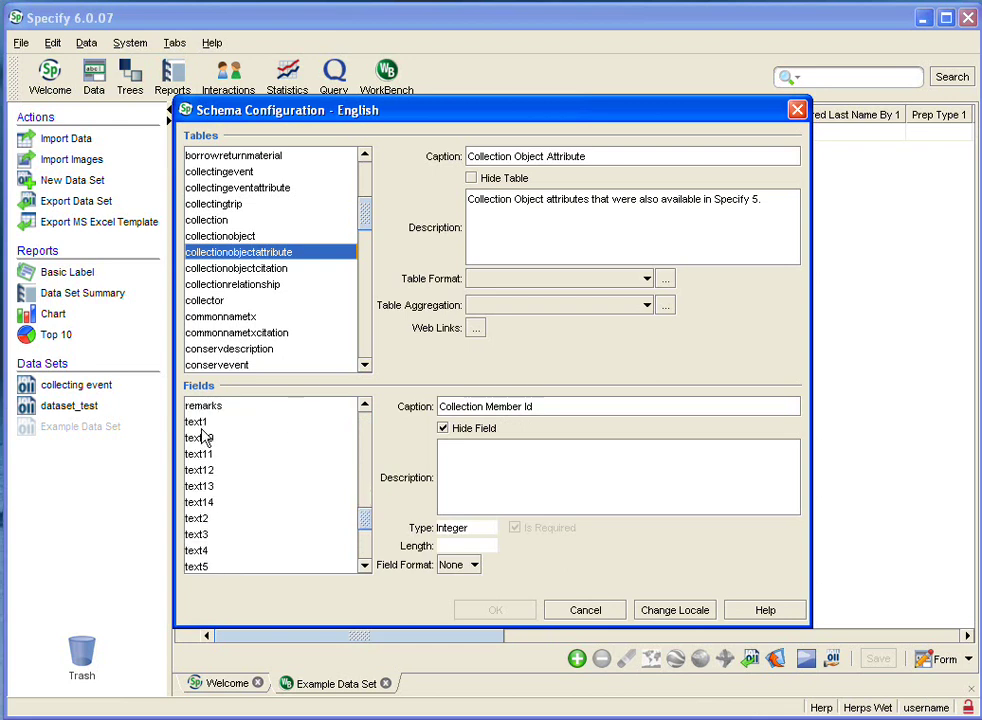
{"action": "left_click", "coordinate": [200, 423]}
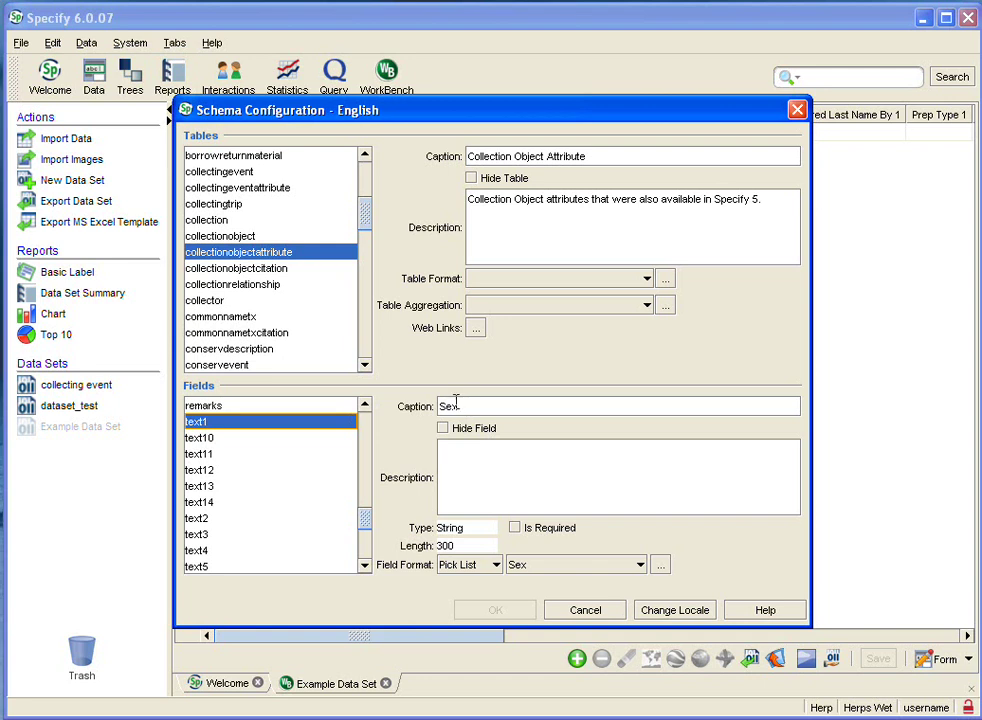
{"action": "left_click_drag", "start_coordinate": [469, 407], "coordinate": [426, 398]}
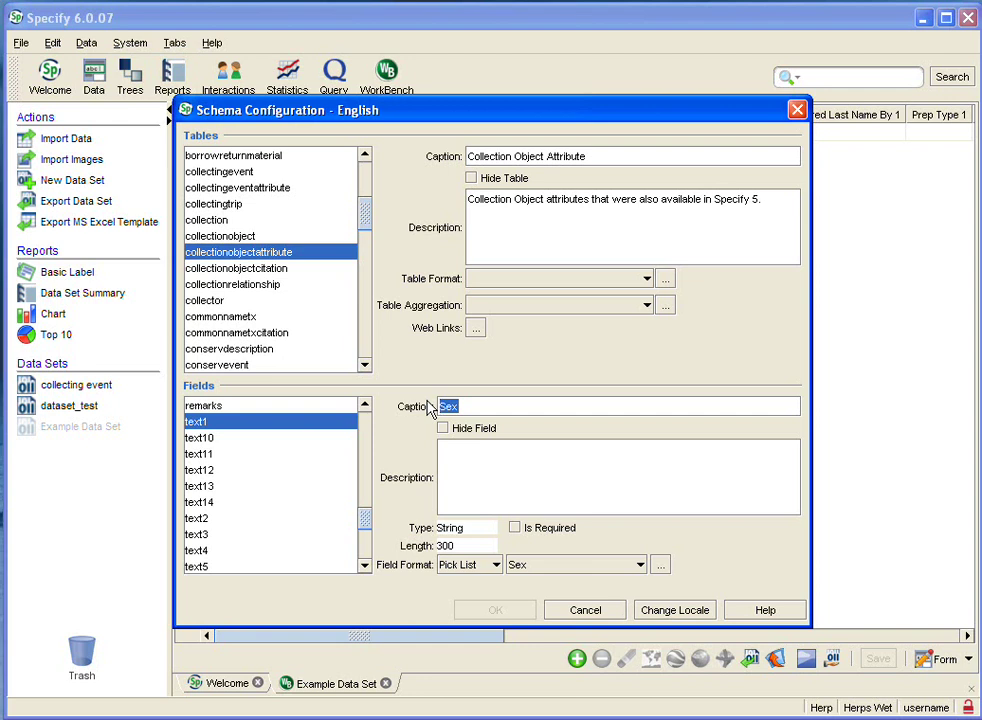
Step: Check captions of text2–text9, from Weight to Total Length, finding text9 uncaptioned and hidden
{"action": "scroll", "coordinate": [205, 470], "scroll_direction": "down", "scroll_amount": 1}
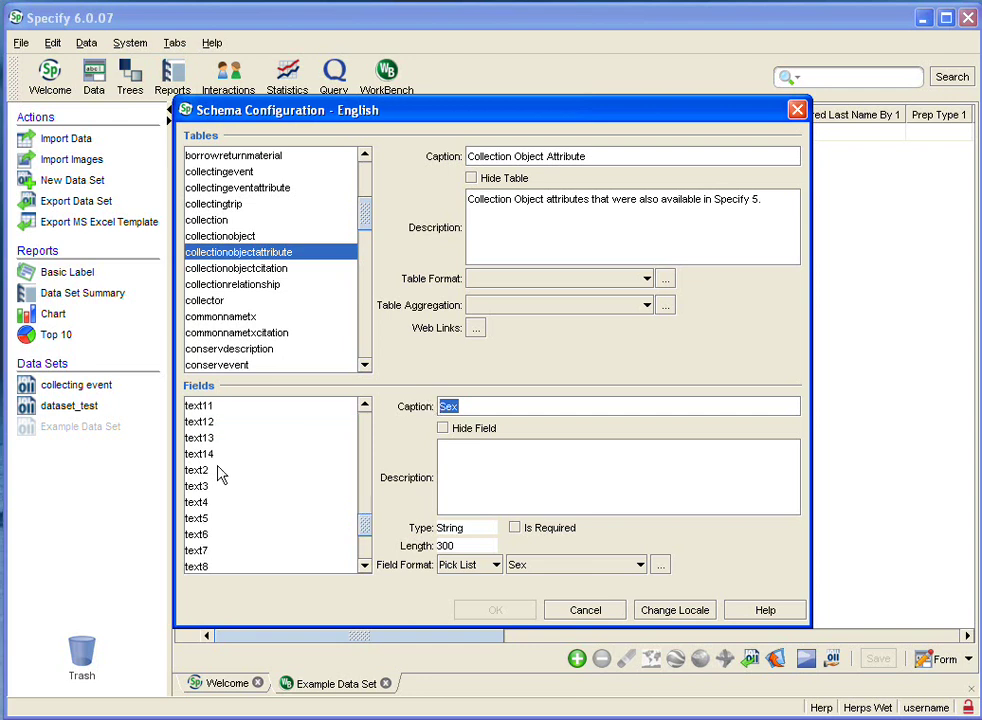
{"action": "left_click", "coordinate": [198, 470]}
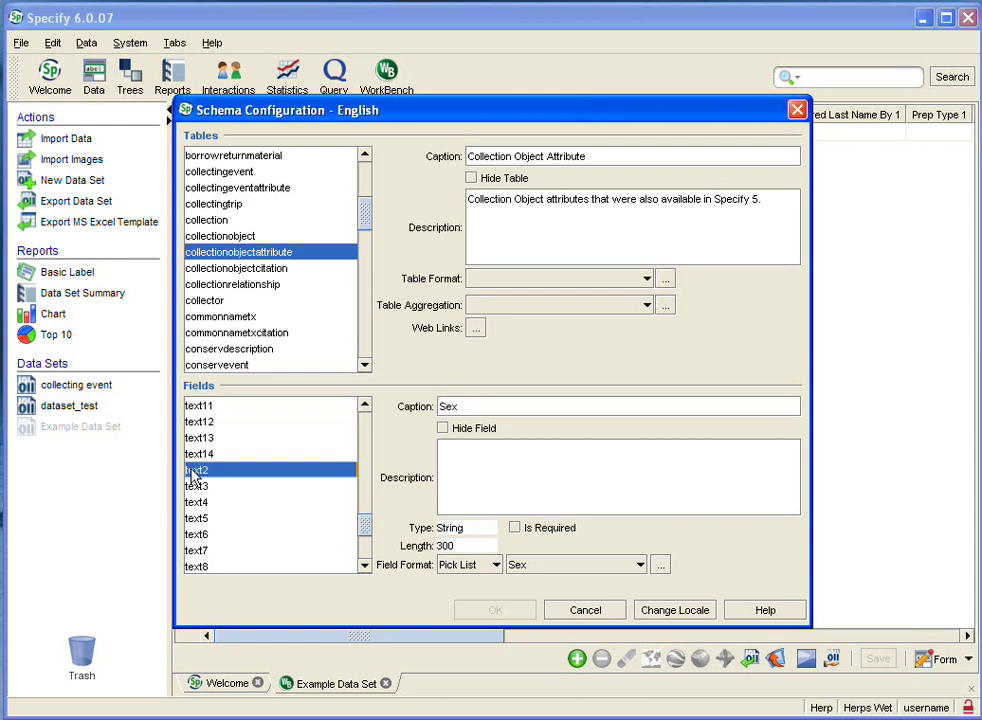
{"action": "scroll", "coordinate": [195, 478], "scroll_direction": "down", "scroll_amount": 1}
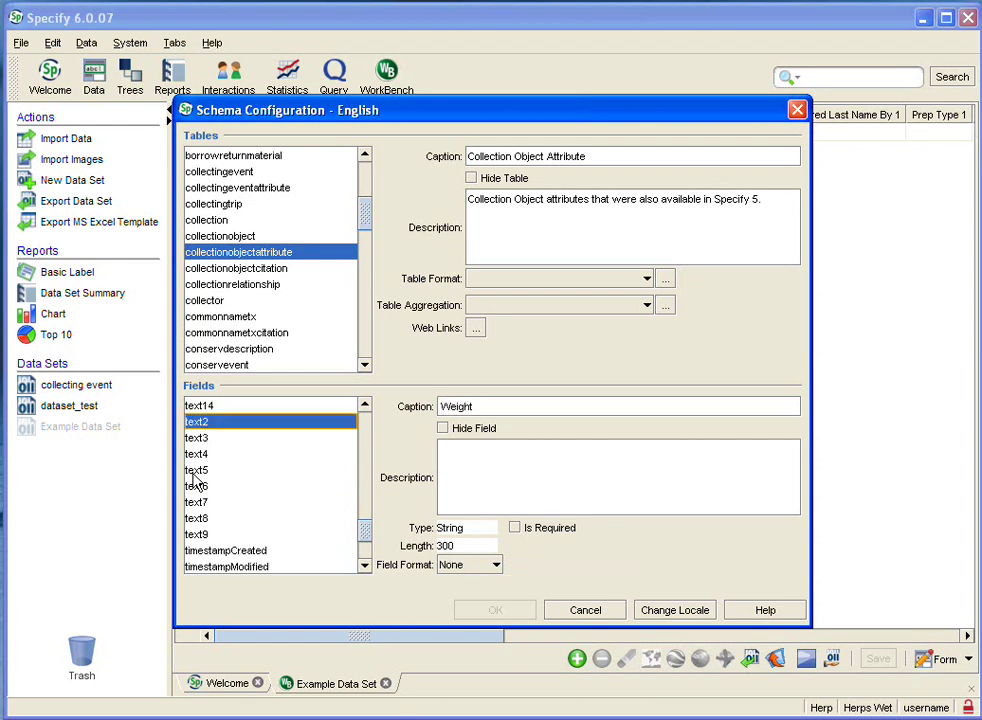
{"action": "left_click", "coordinate": [205, 439]}
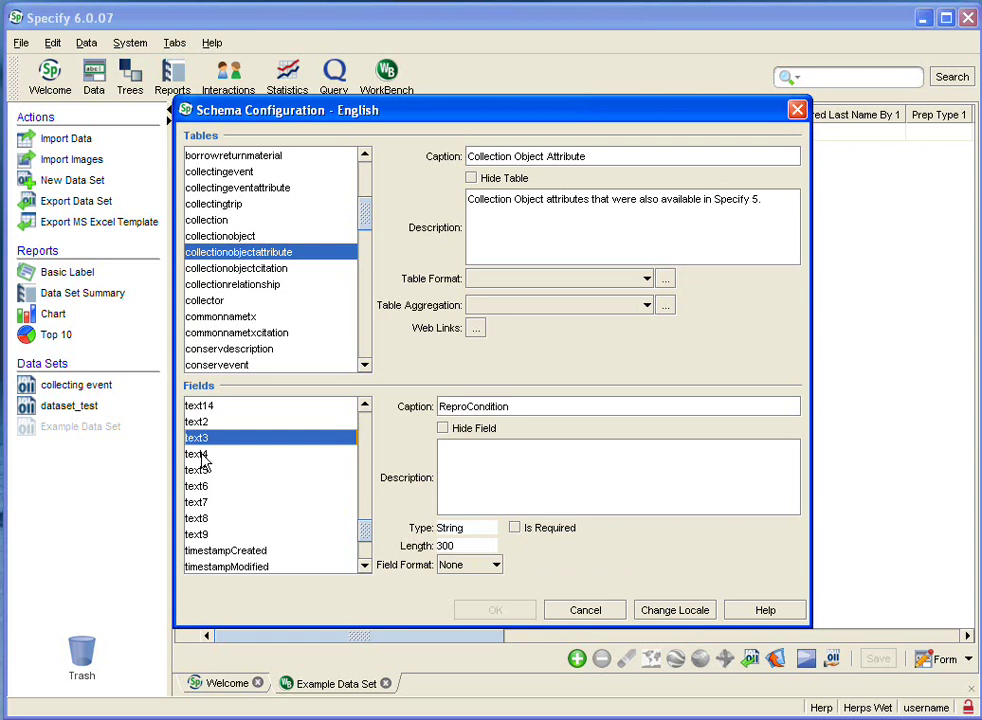
{"action": "left_click", "coordinate": [203, 455]}
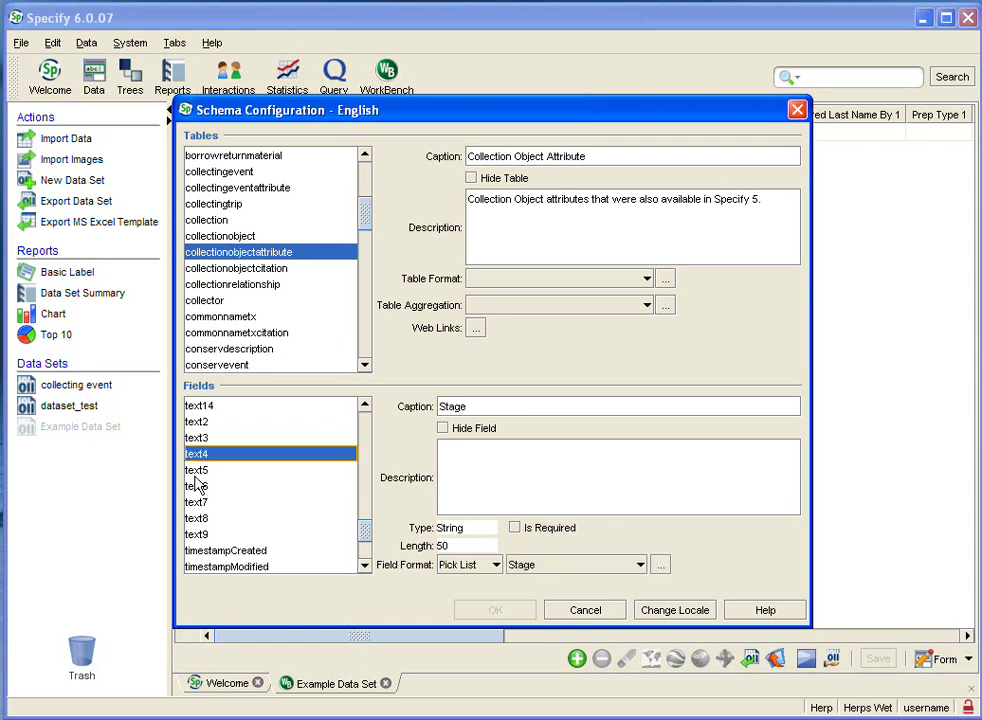
{"action": "left_click", "coordinate": [197, 470]}
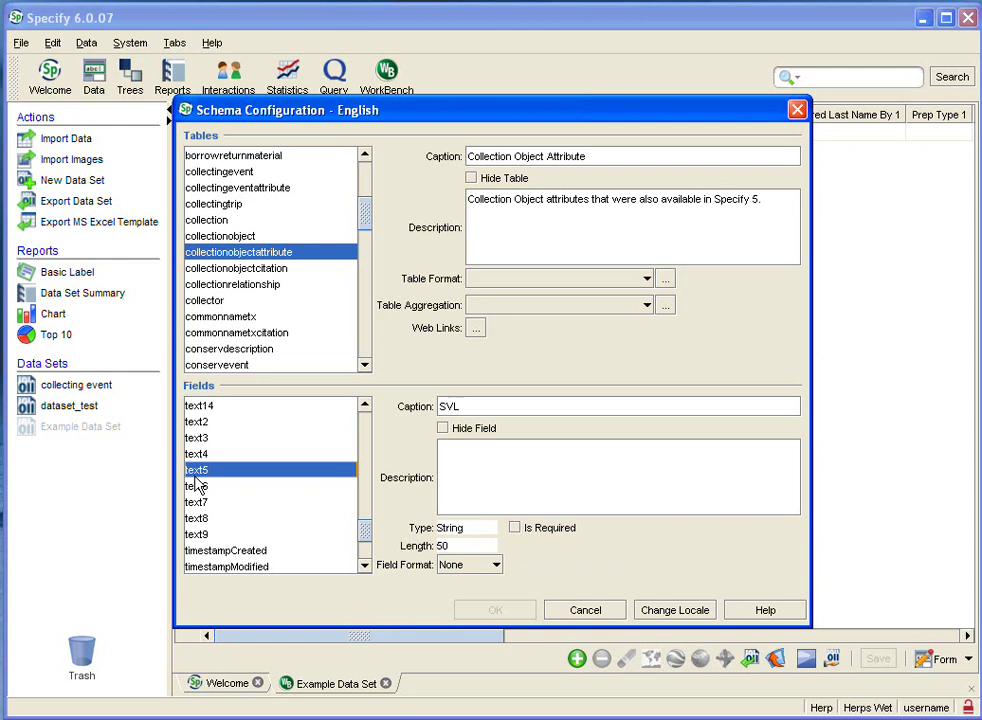
{"action": "scroll", "coordinate": [199, 485], "scroll_direction": "down", "scroll_amount": 1}
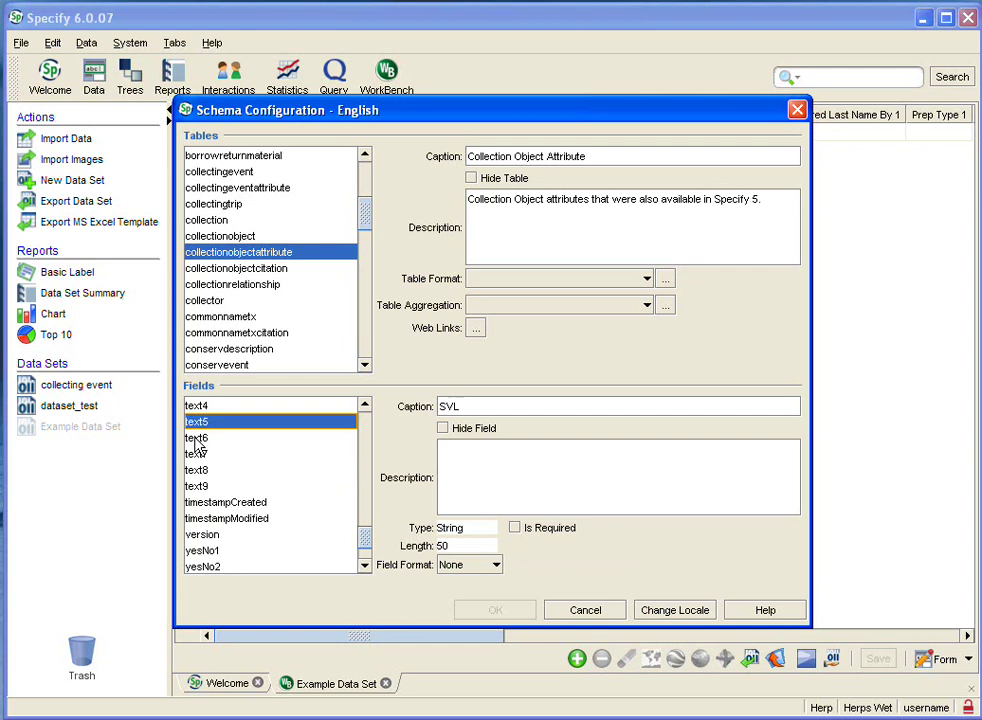
{"action": "left_click", "coordinate": [198, 442]}
{"action": "left_click", "coordinate": [197, 456]}
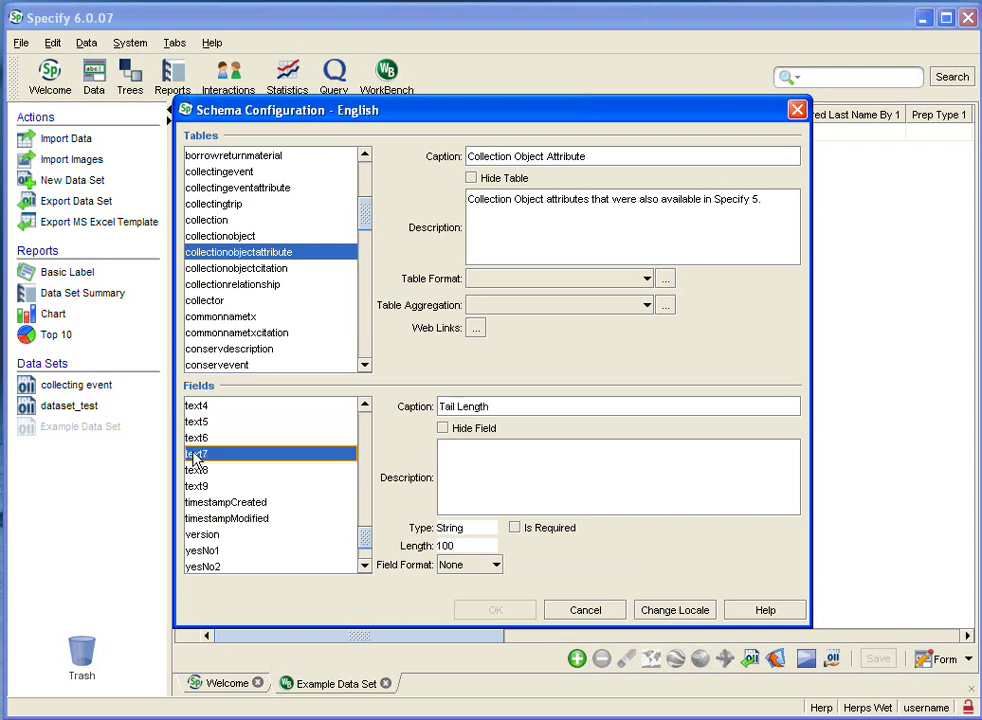
{"action": "left_click", "coordinate": [196, 470]}
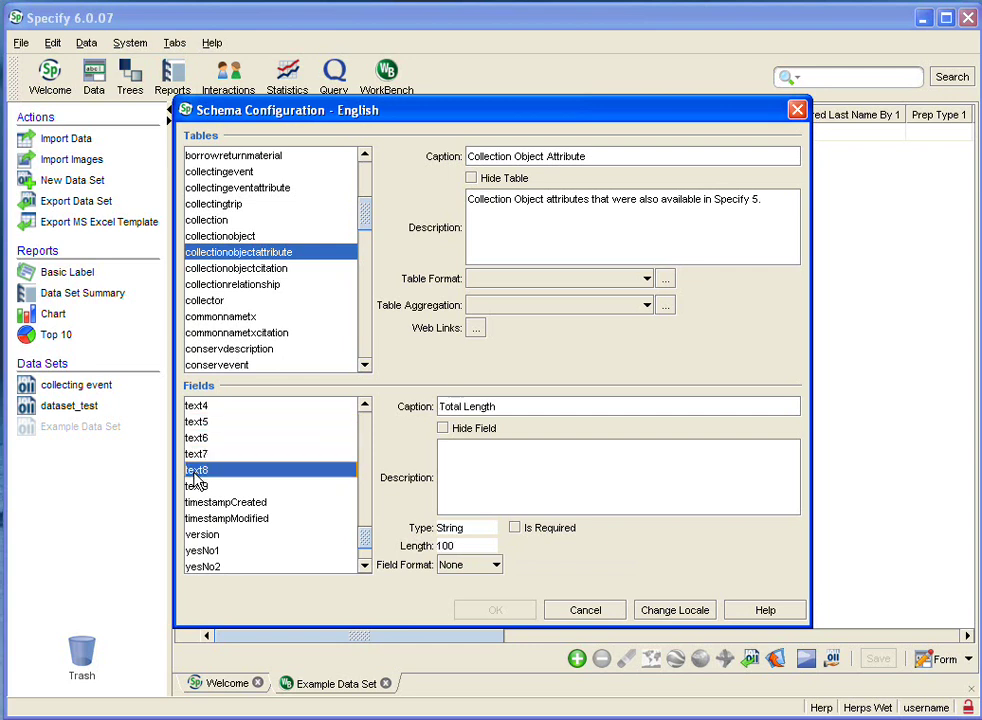
{"action": "left_click", "coordinate": [196, 486]}
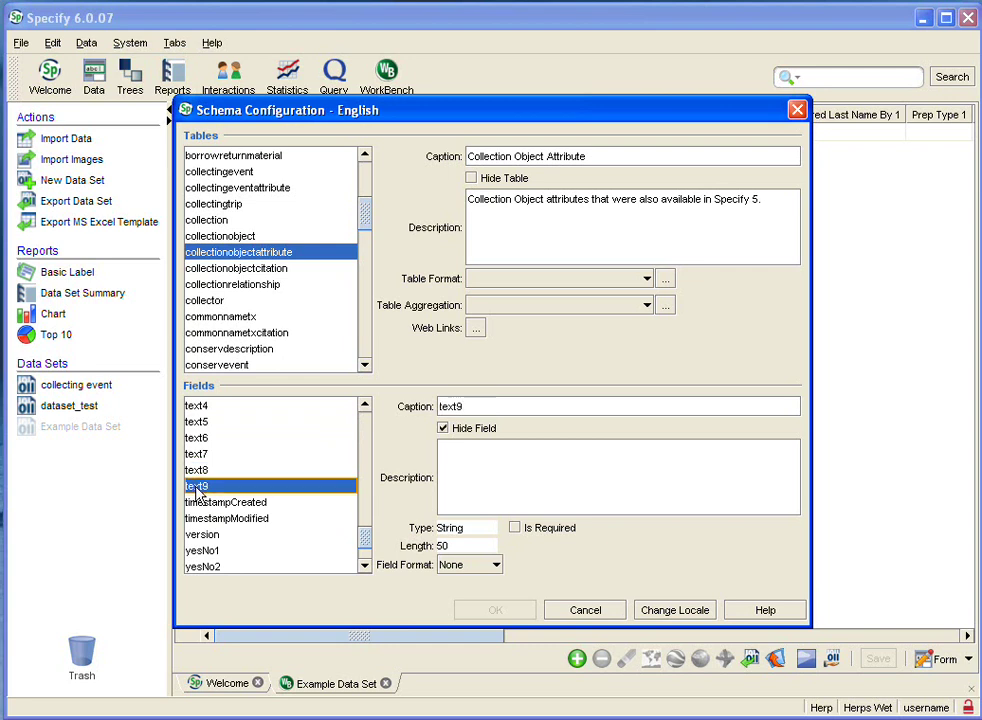
Step: Replace the text9 caption with 'Head Size' and save the schema changes
{"action": "double_click", "coordinate": [474, 406]}
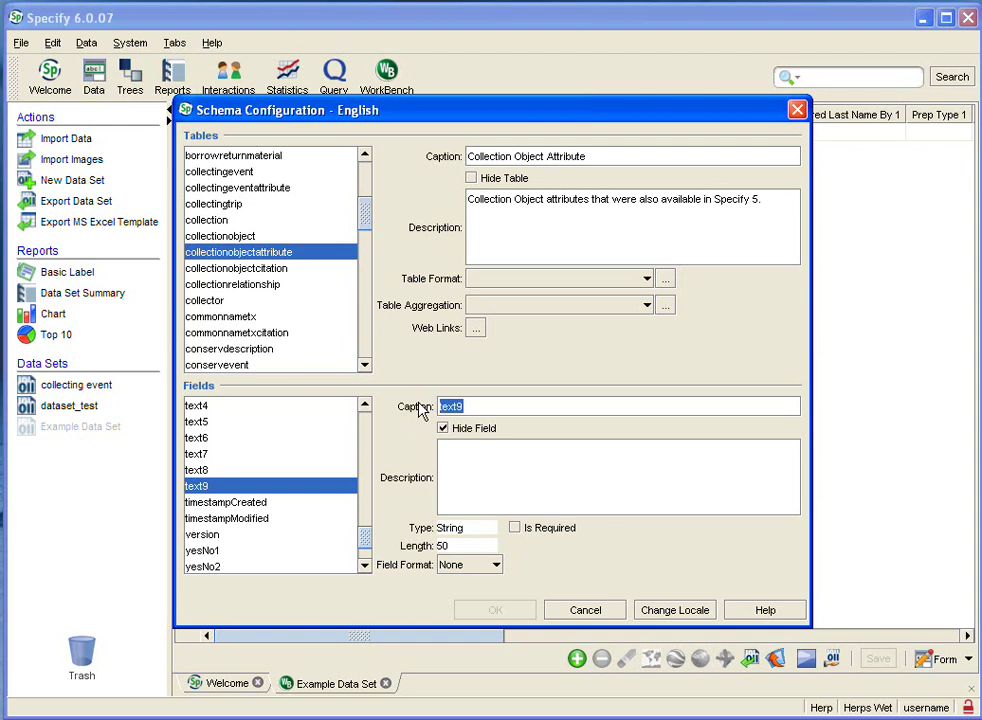
{"action": "type", "text": "Head Size"}
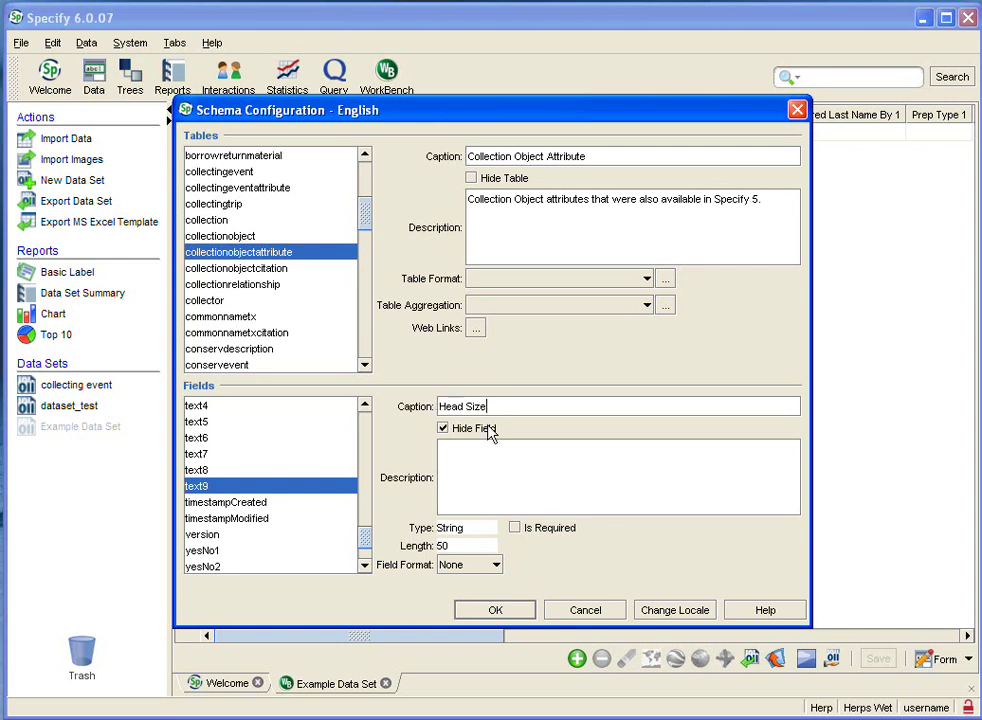
{"action": "left_click", "coordinate": [489, 612]}
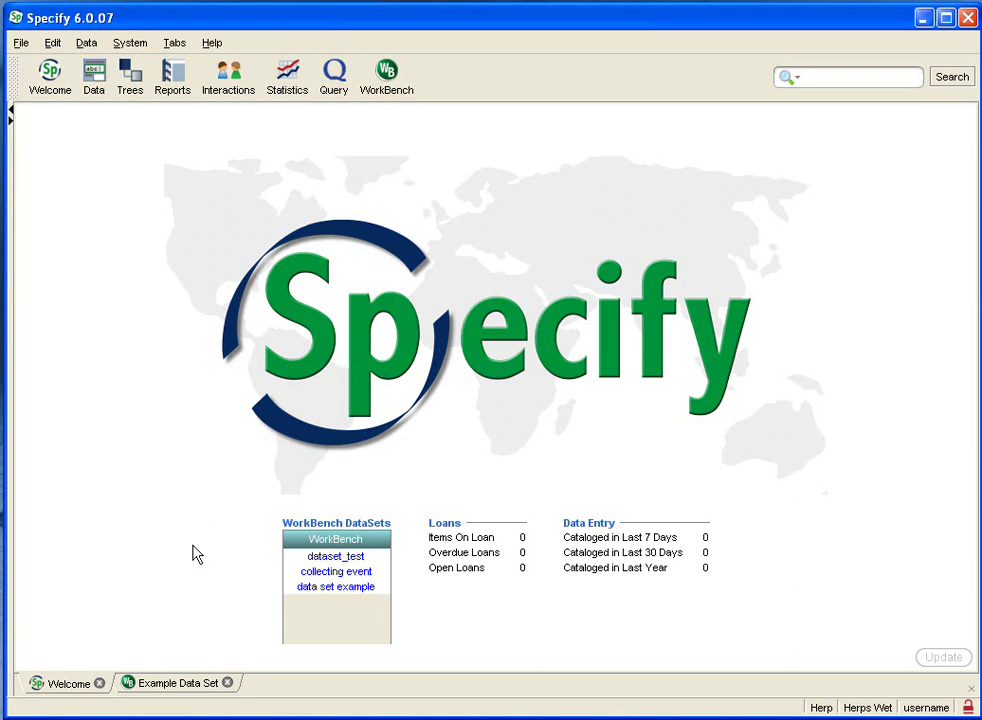
Step: Switch to the Example Data Set and display it in form view
{"action": "left_click", "coordinate": [159, 685]}
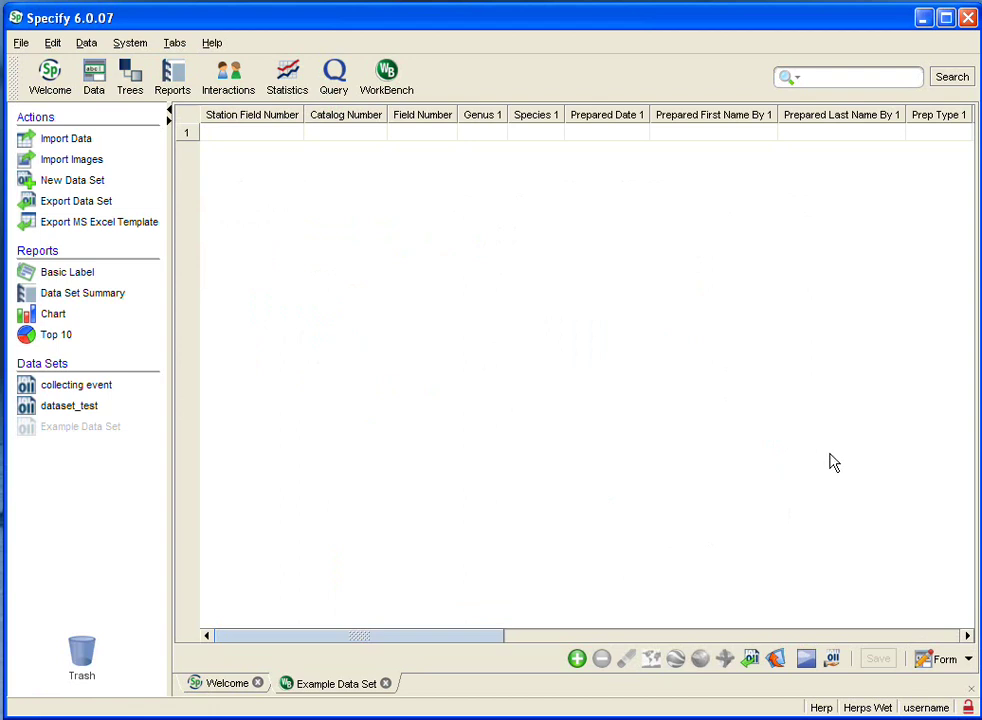
{"action": "left_click", "coordinate": [940, 660]}
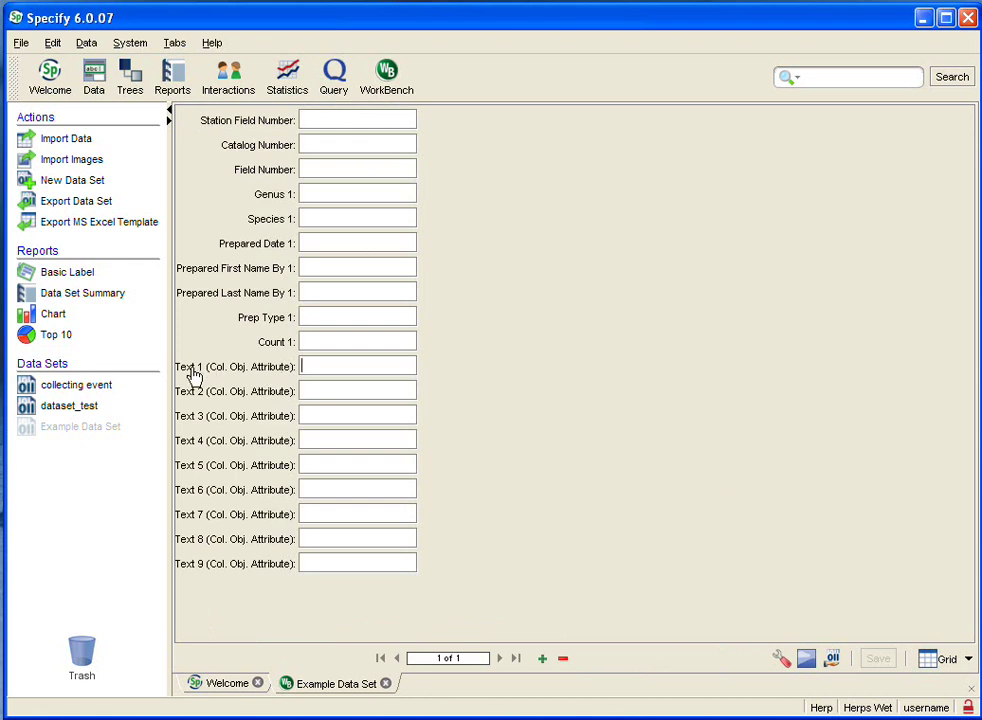
Step: Relabel the Text 1 field on the form as 'Sex'
{"action": "double_click", "coordinate": [193, 374]}
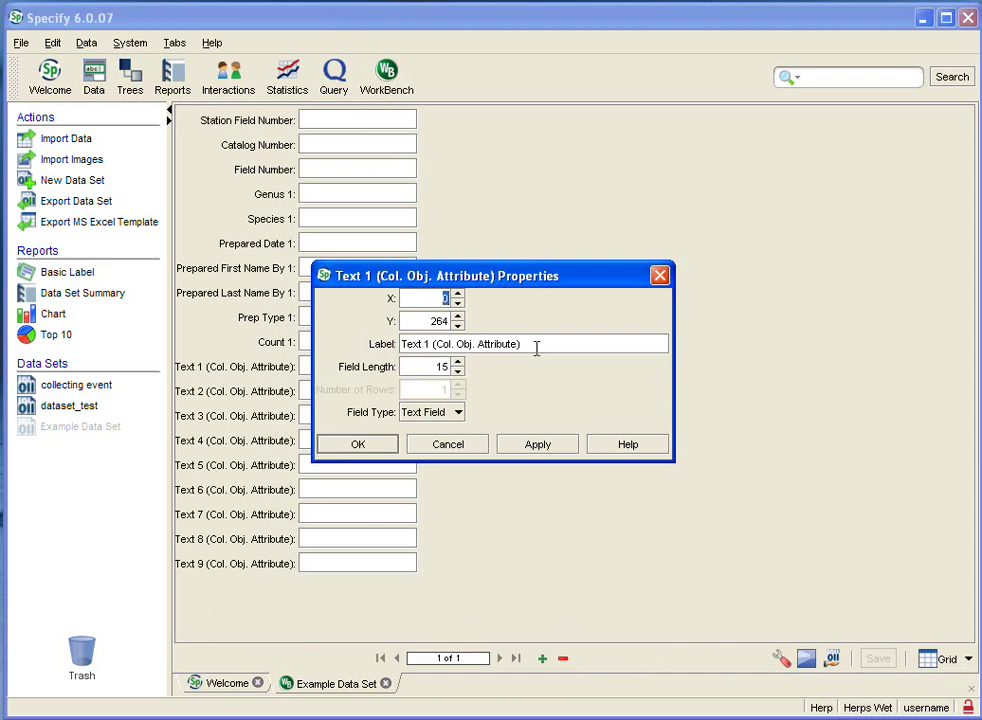
{"action": "left_click_drag", "start_coordinate": [528, 345], "coordinate": [387, 344]}
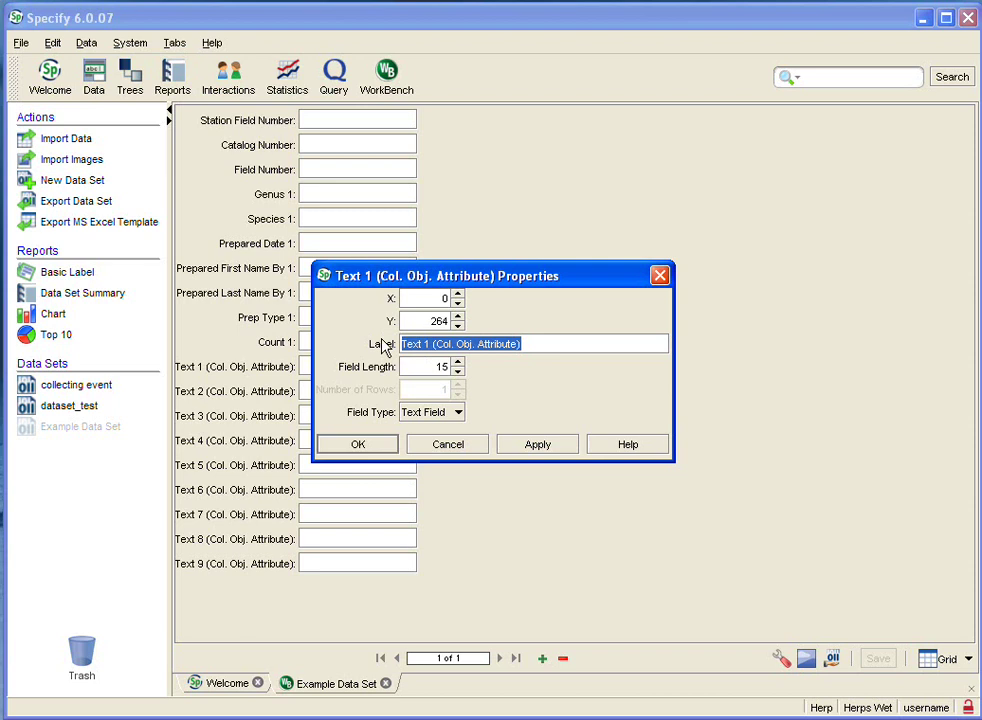
{"action": "type", "text": "Sex"}
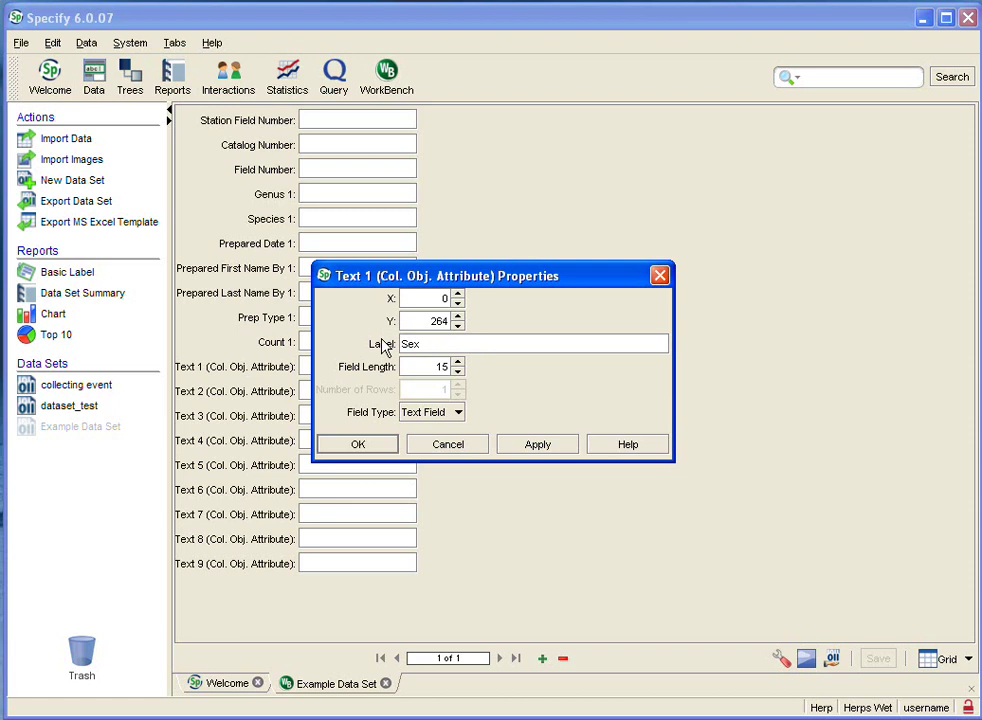
{"action": "left_click", "coordinate": [350, 450]}
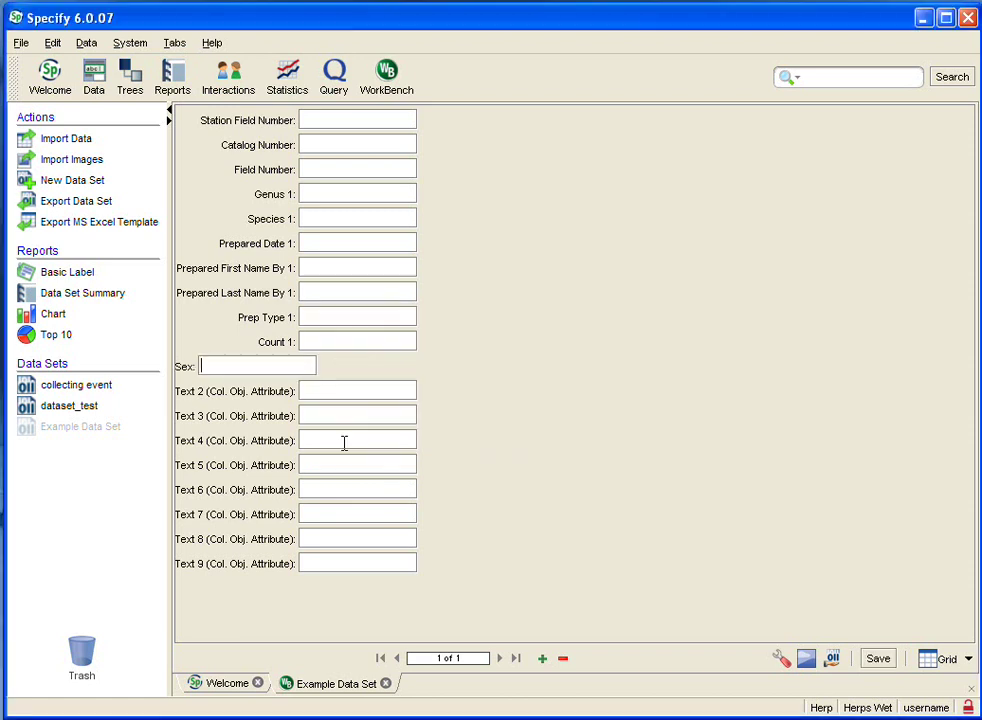
Step: Relabel the Text 2 field on the form as 'Weight'
{"action": "double_click", "coordinate": [234, 396]}
{"action": "left_click", "coordinate": [526, 346]}
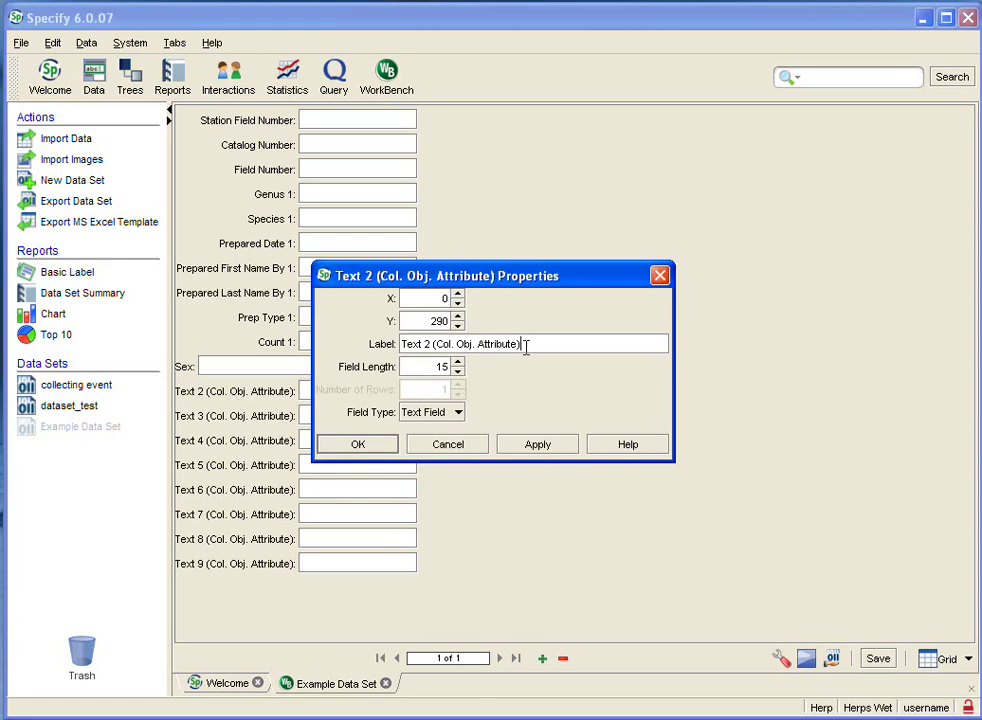
{"action": "left_click_drag", "start_coordinate": [526, 346], "coordinate": [360, 337]}
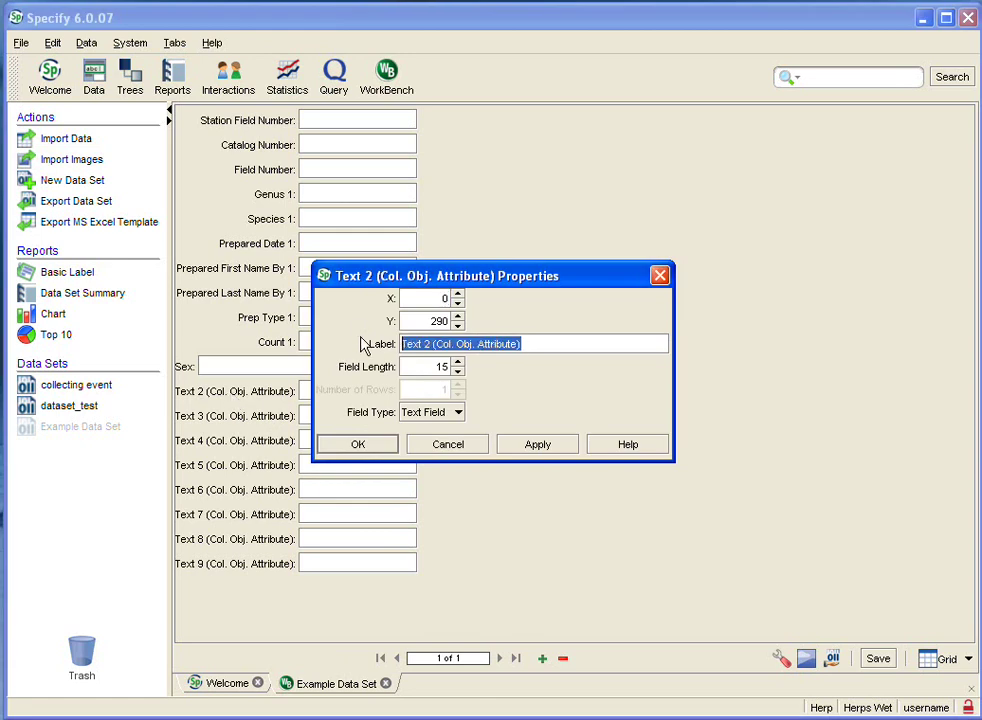
{"action": "type", "text": "Weight"}
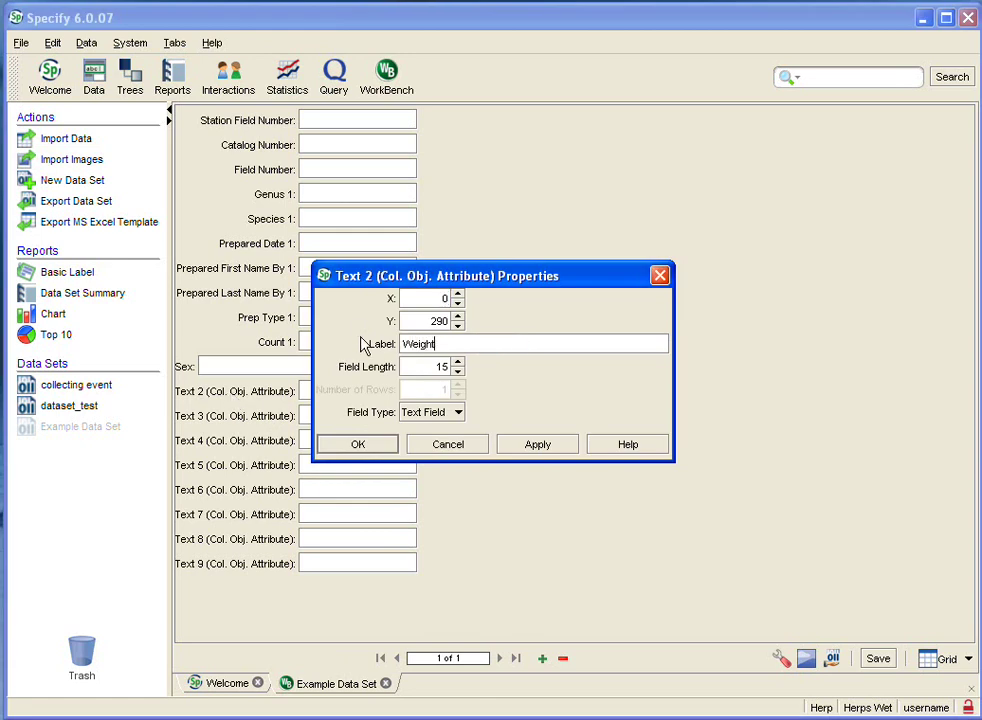
{"action": "left_click", "coordinate": [358, 446]}
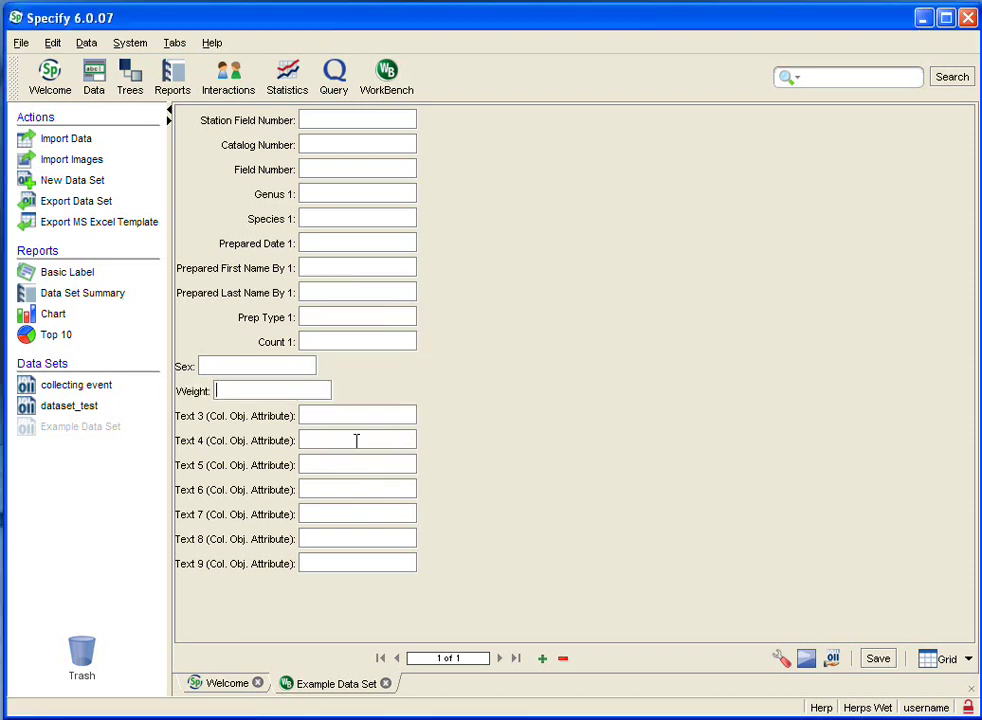